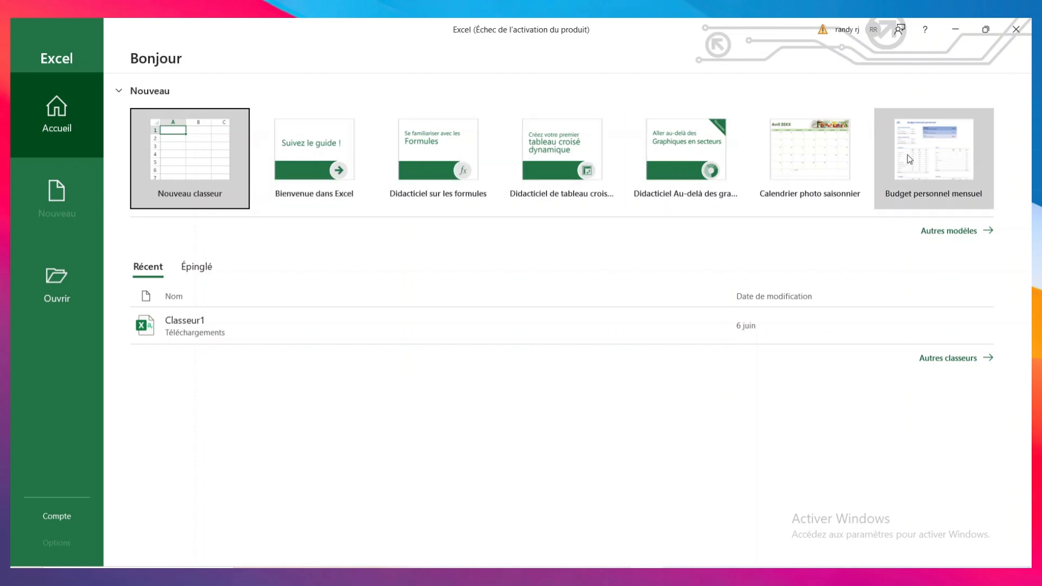
Step: Create a new blank workbook and dismiss the Office activation notice
click(958, 238)
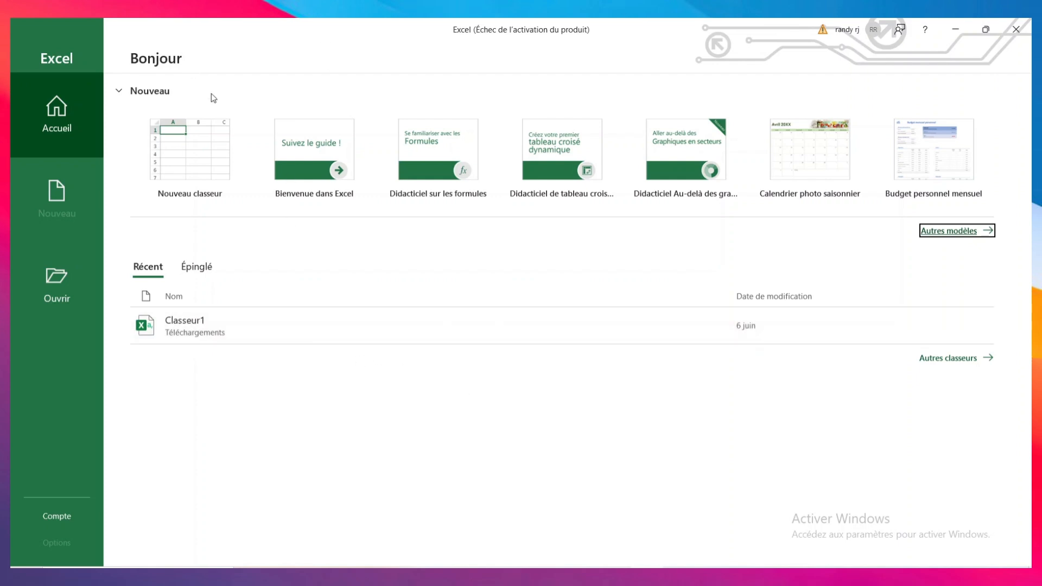
click(203, 168)
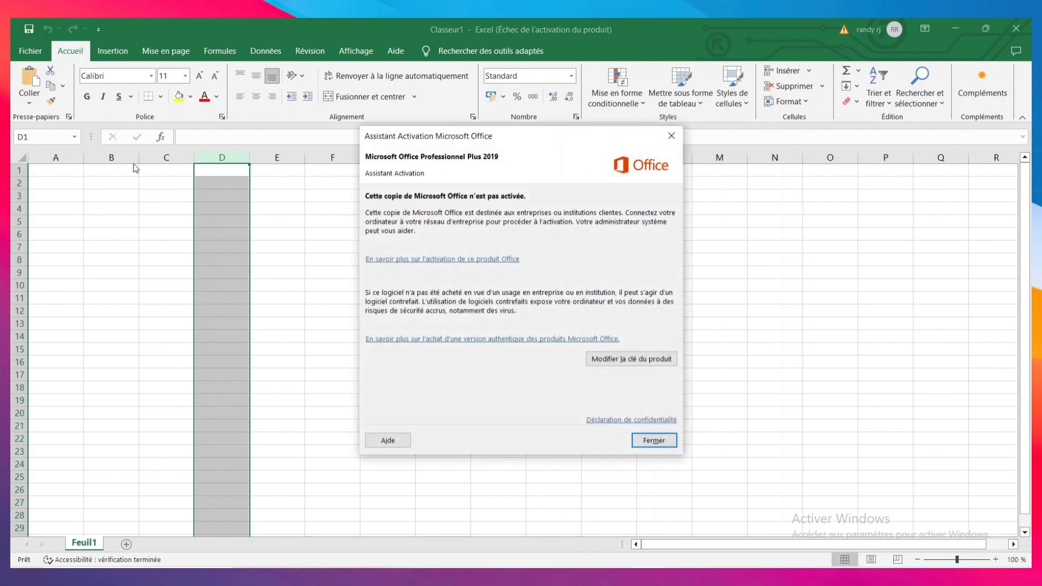
click(671, 136)
click(60, 172)
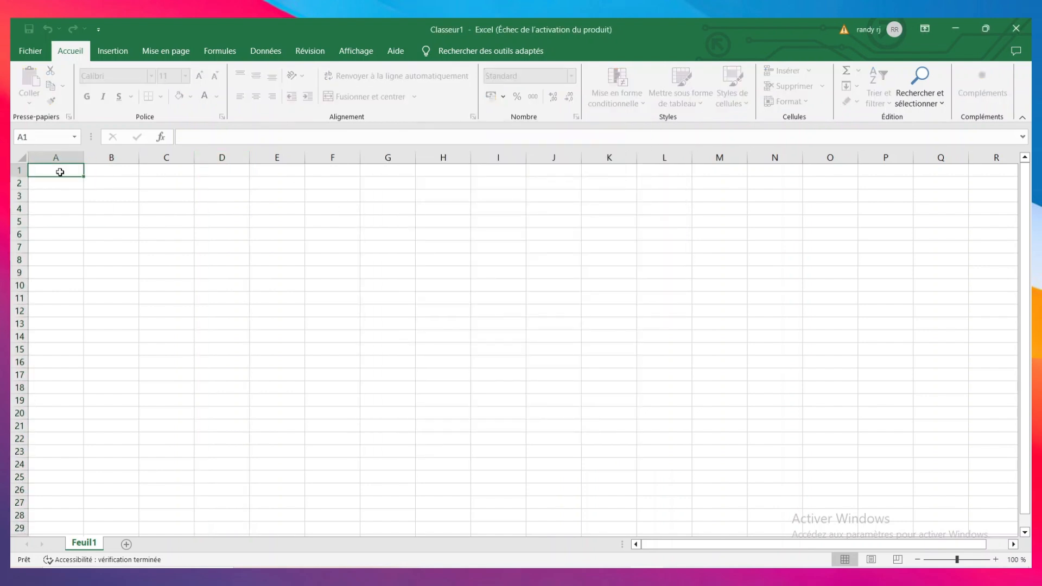
Step: Examine the blank worksheet's grid, looking at how cells, columns and rows are arranged
click(122, 183)
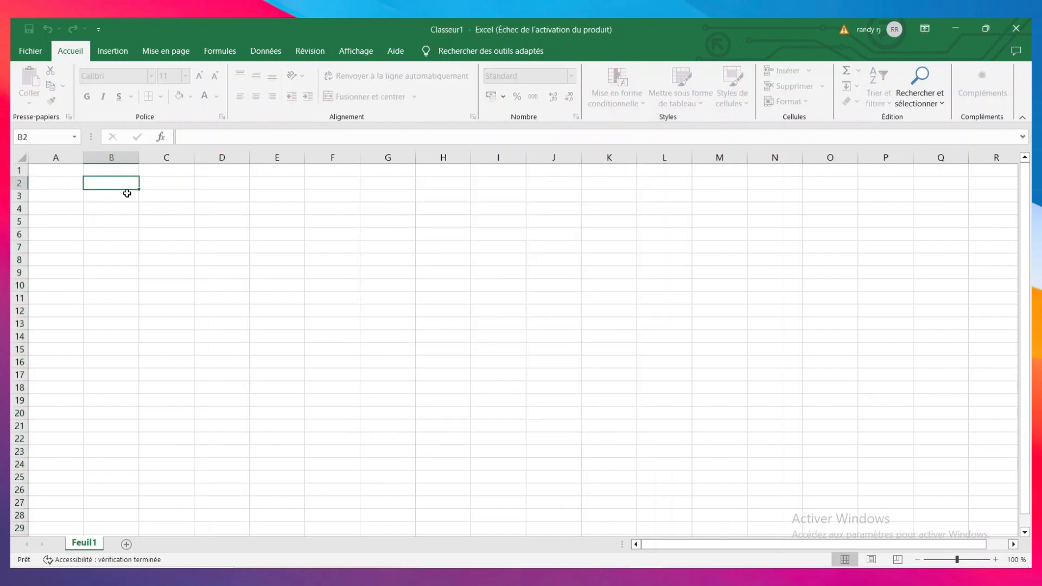
click(175, 195)
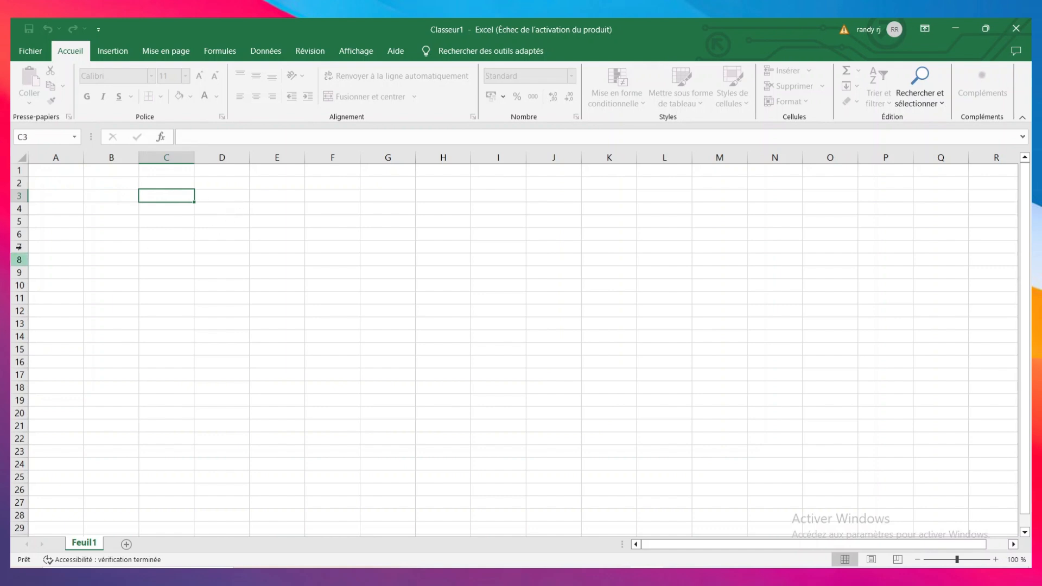
click(67, 171)
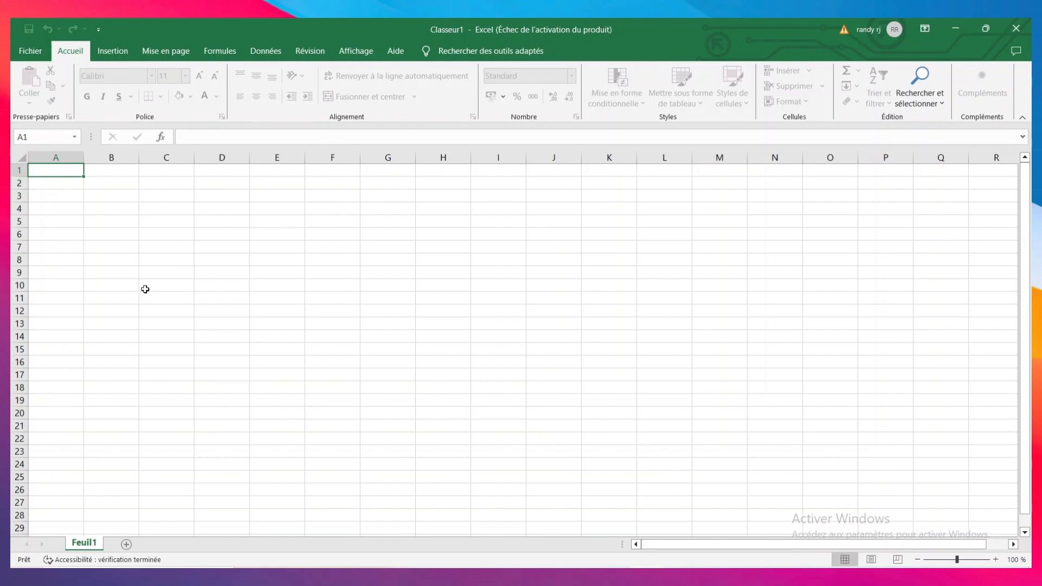
scroll(181, 291, down, 16)
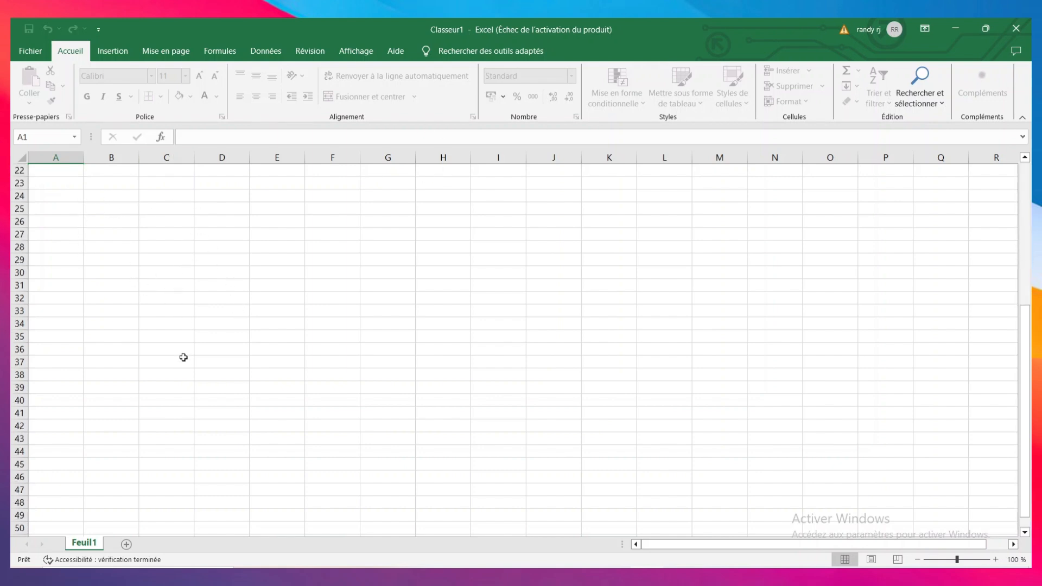
scroll(186, 394, up, 16)
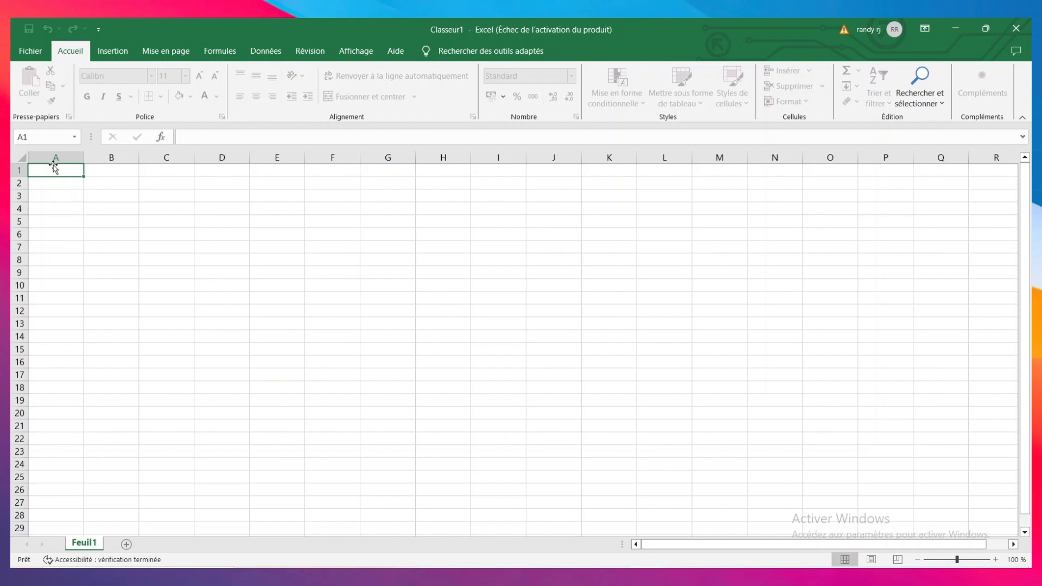
click(171, 223)
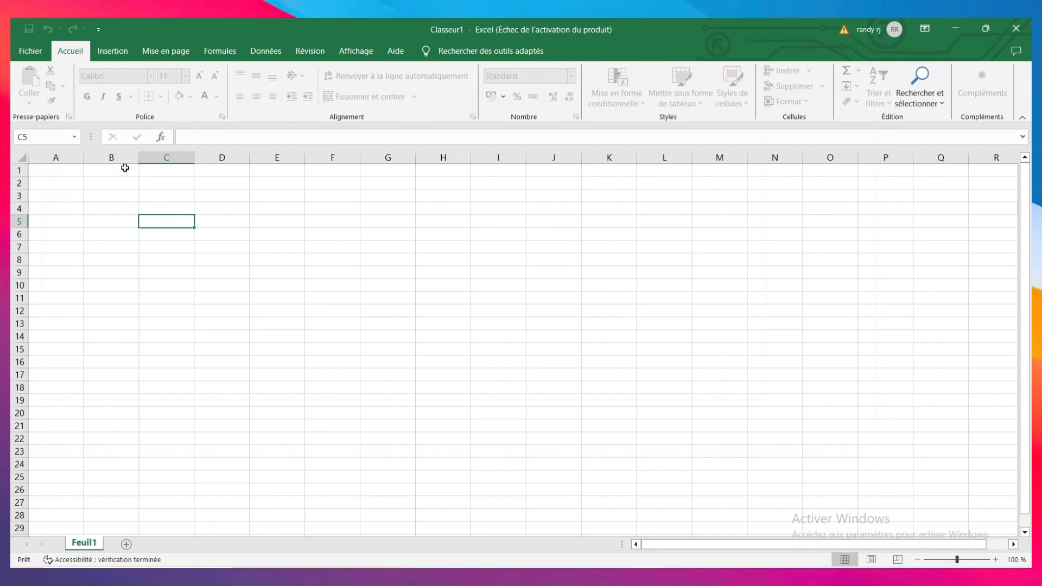
click(270, 271)
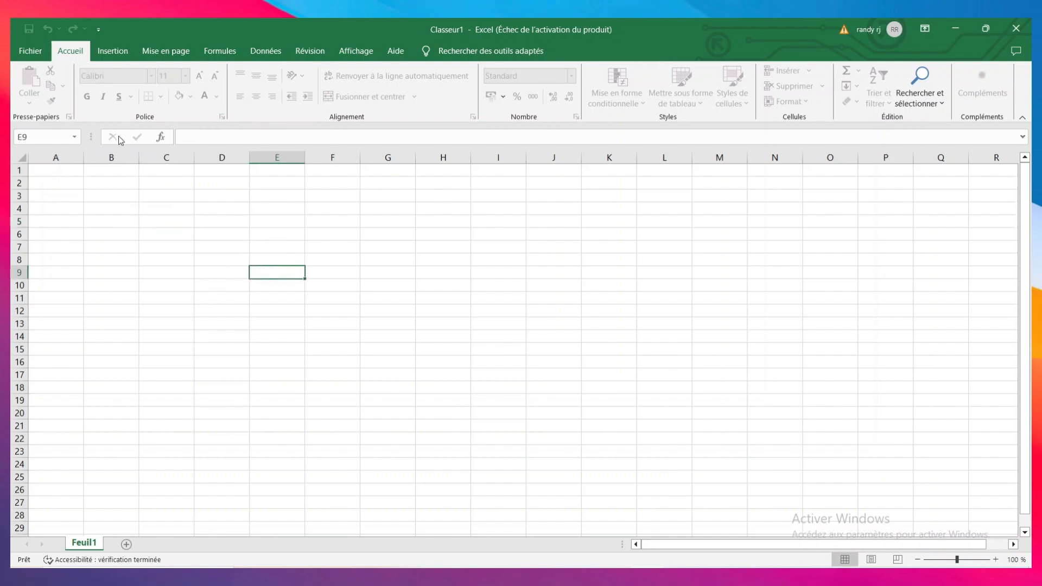
click(49, 174)
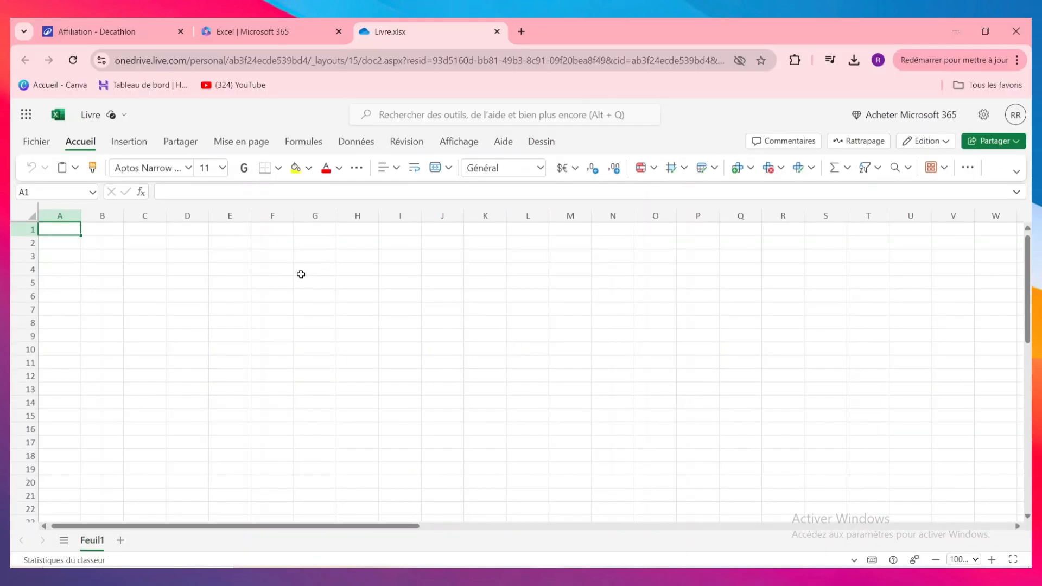
Step: Examine the online workbook's grid, its file options and its clipboard commands
scroll(293, 282, down, 3)
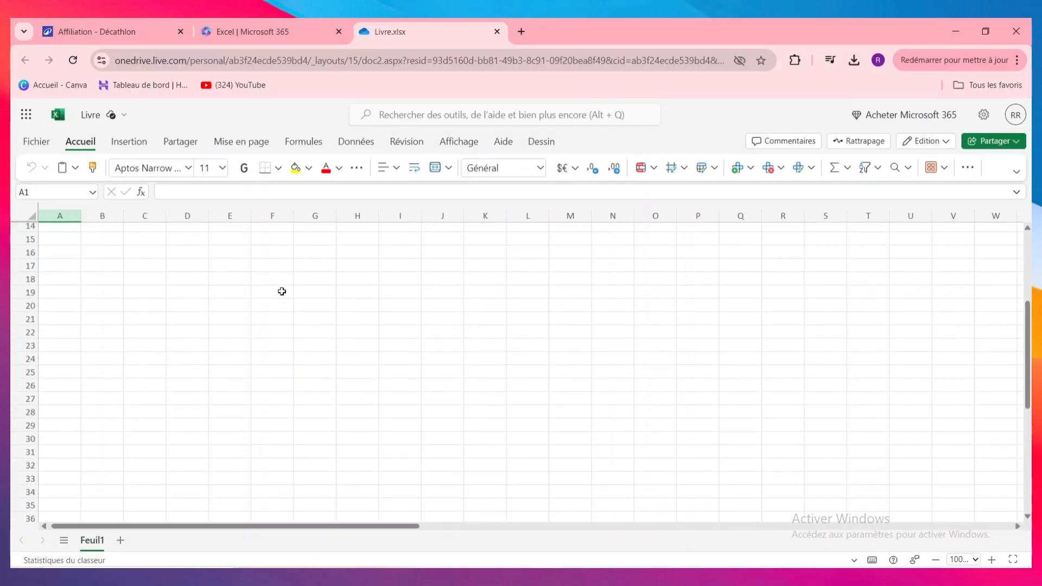
scroll(244, 299, up, 3)
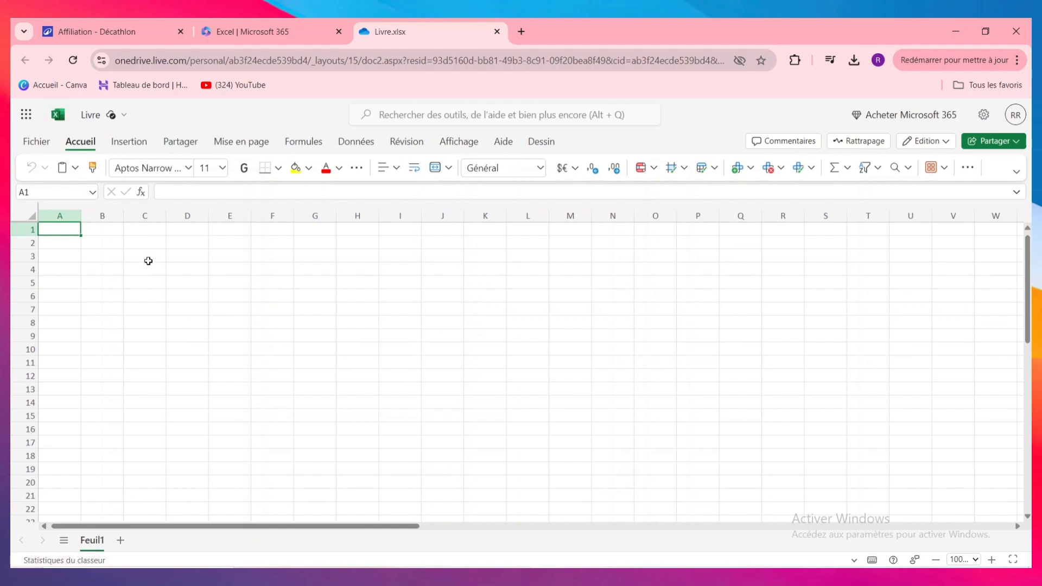
click(145, 269)
click(173, 286)
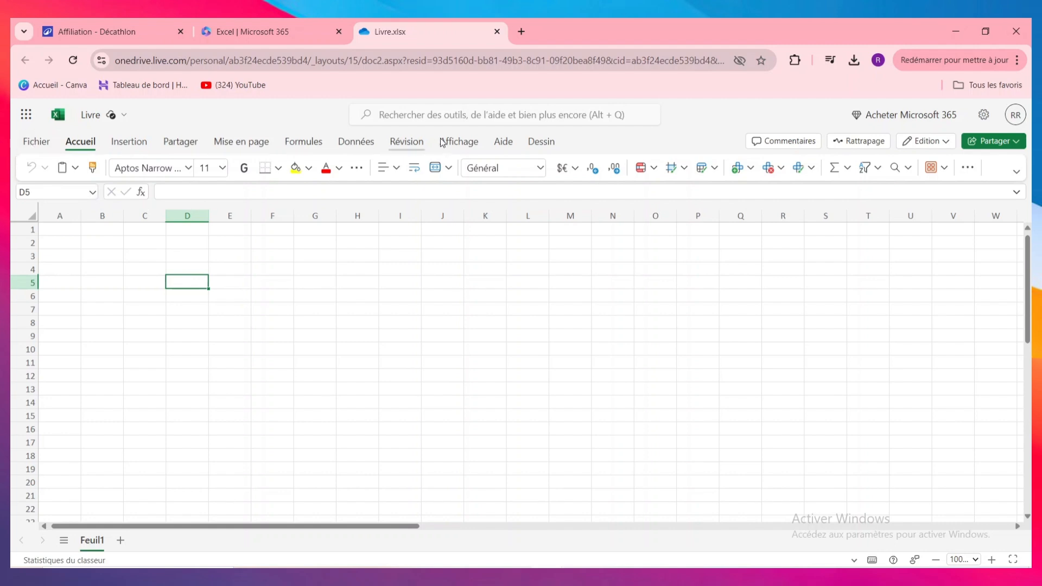
click(36, 141)
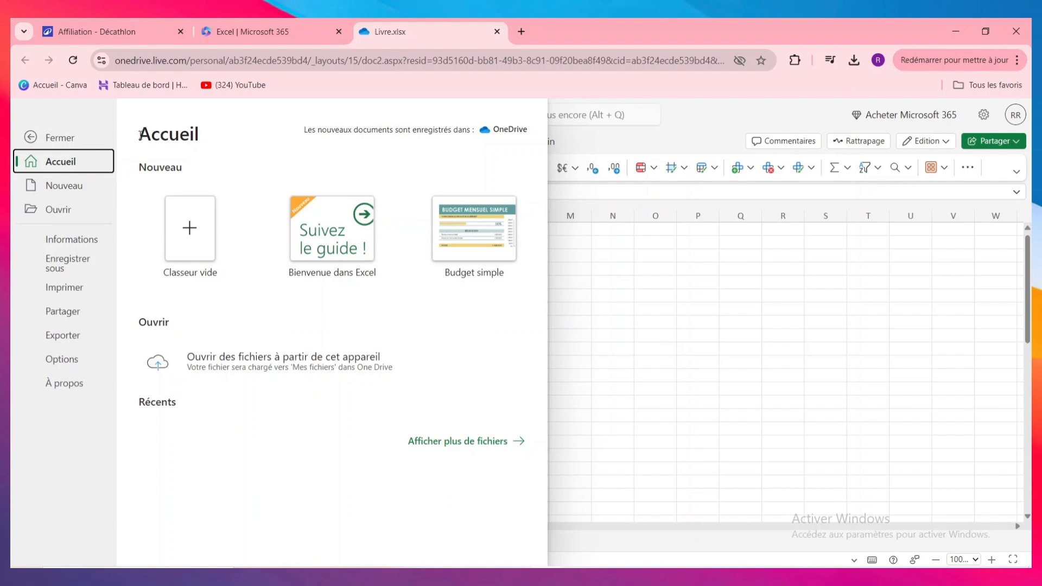
click(41, 139)
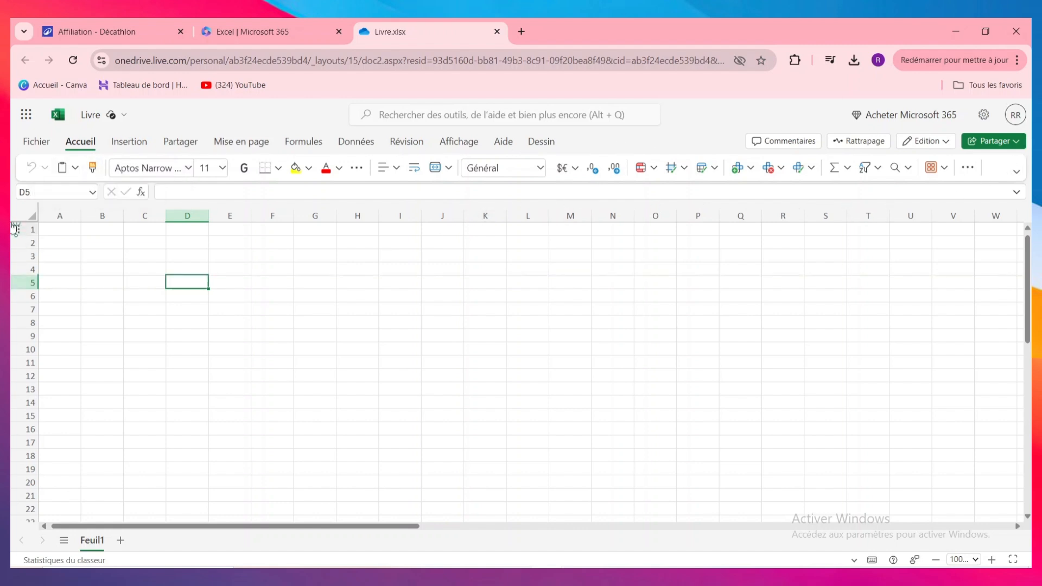
click(63, 166)
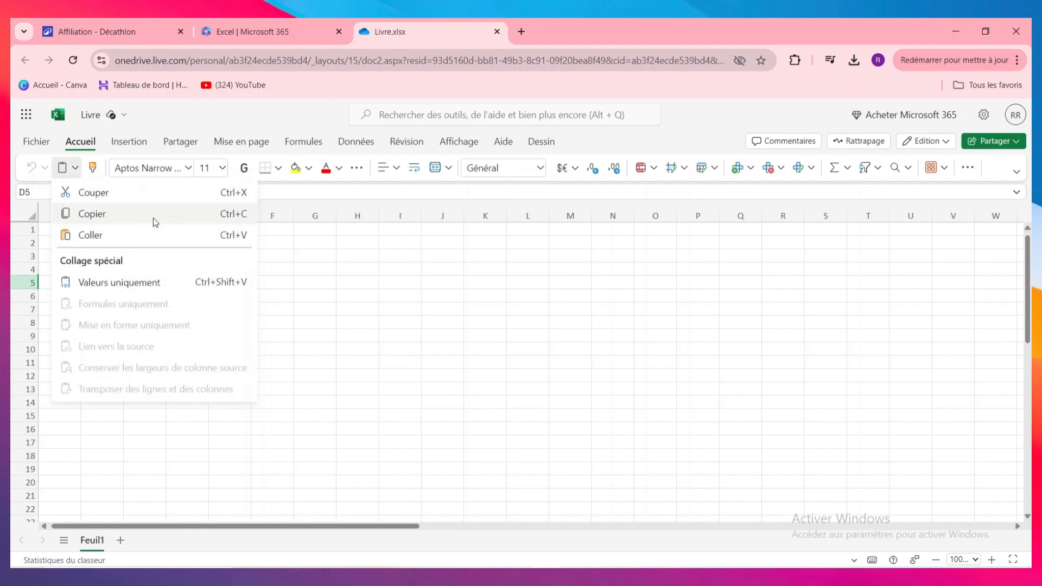
click(334, 255)
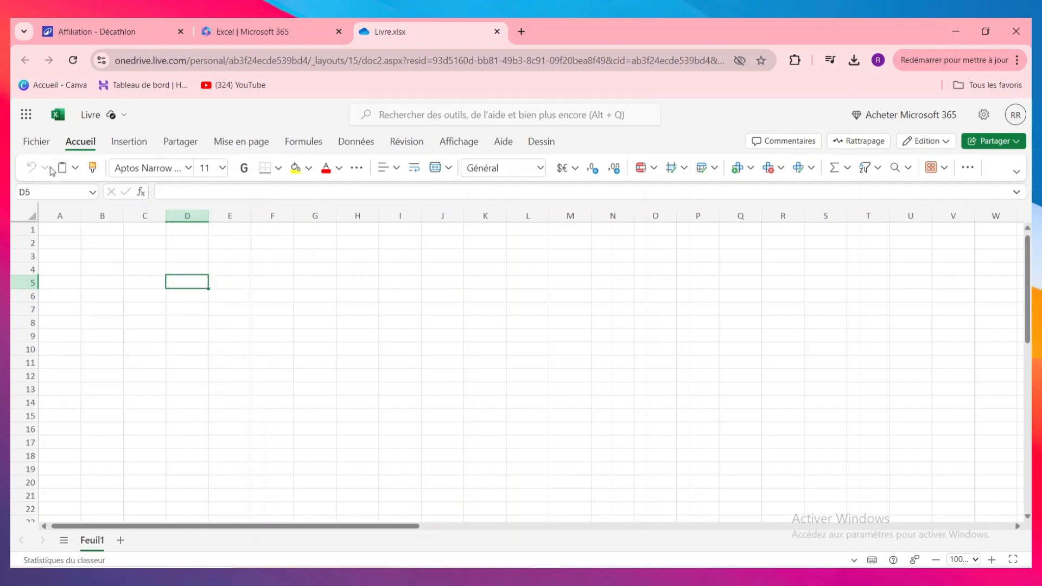
click(93, 172)
double_click(187, 280)
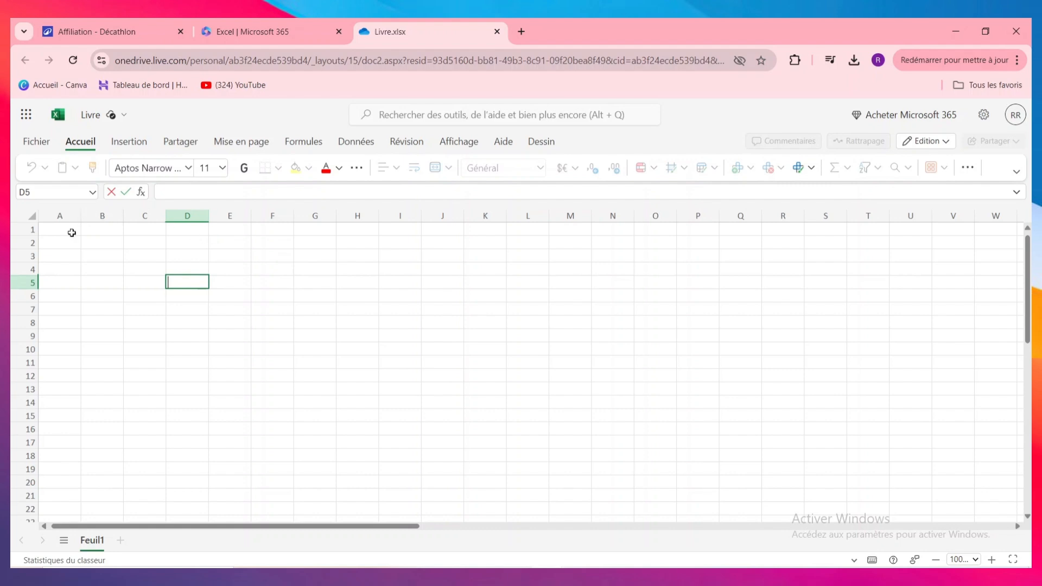
Step: Enter the text "travaux" in cell A1
double_click(55, 228)
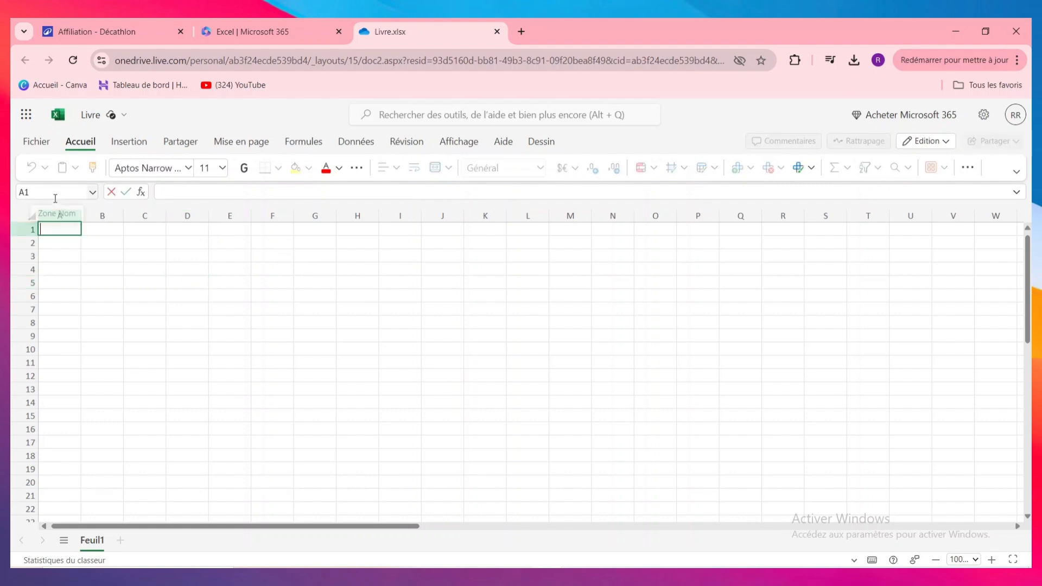
text(travai)
key(BackSpace)
text(ux)
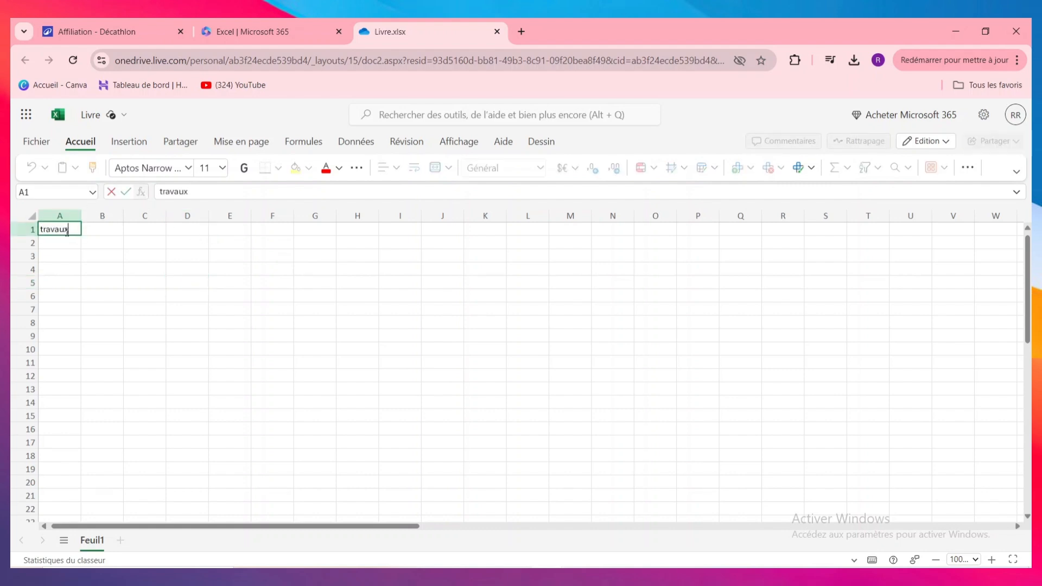
Step: Change the font of the word "travaux" in cell A1 to Century
double_click(58, 230)
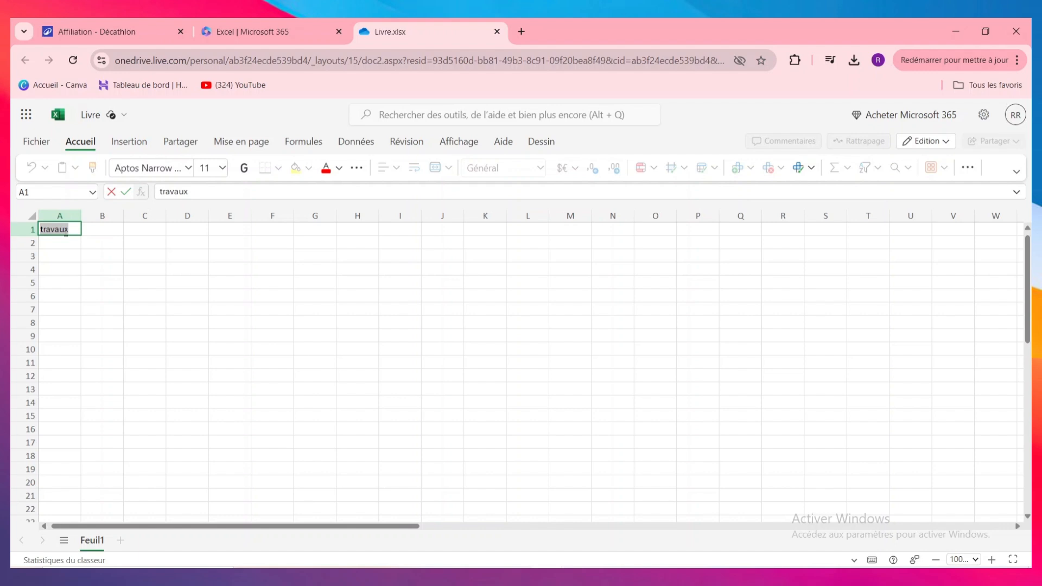
click(184, 169)
click(187, 169)
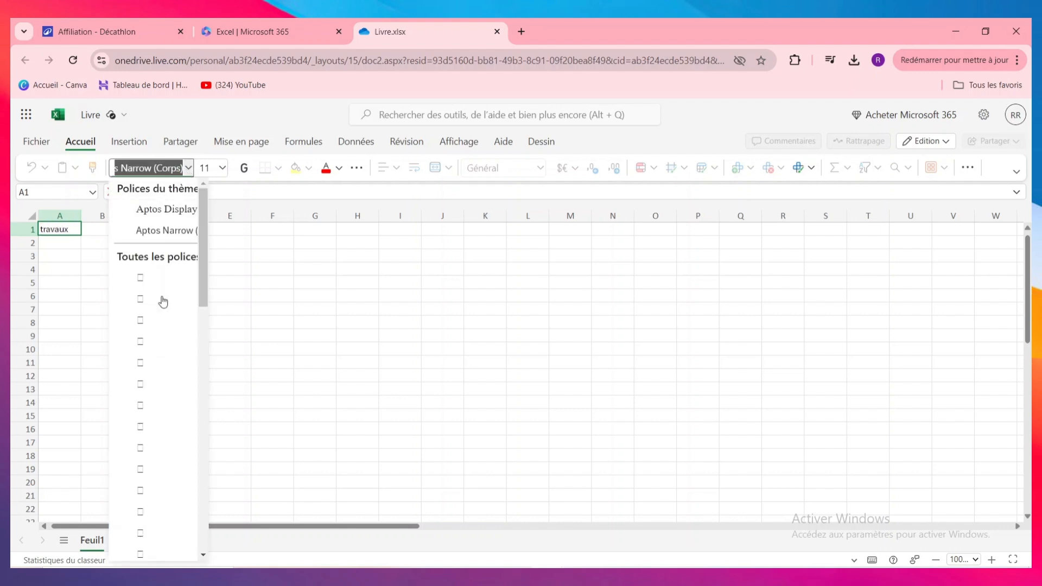
scroll(155, 315, down, 3)
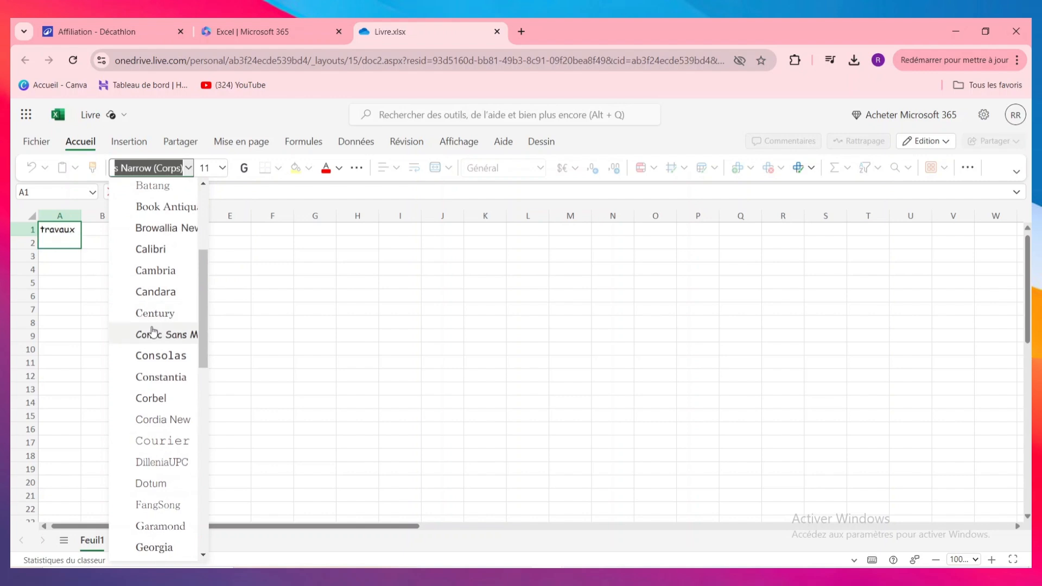
scroll(152, 328, down, 2)
scroll(153, 330, up, 2)
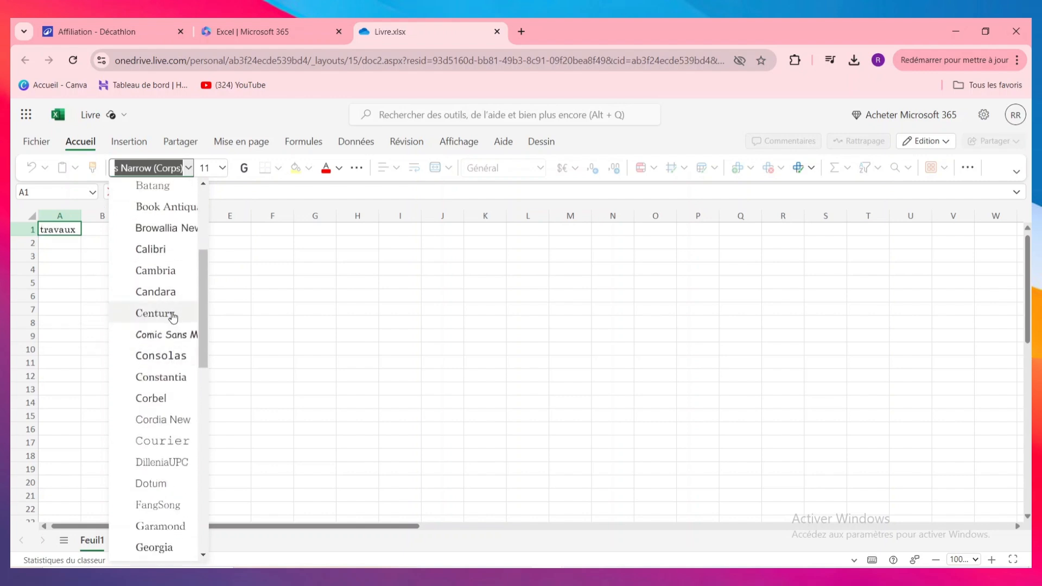
click(170, 314)
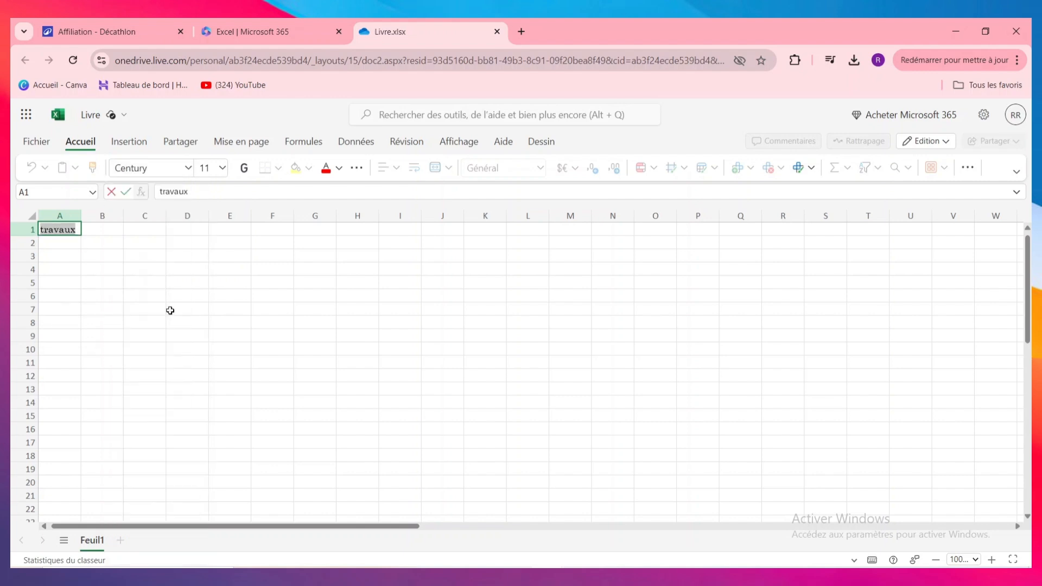
Step: Set the font size of "travaux" in cell A1 to 16 and commit the cell
click(222, 169)
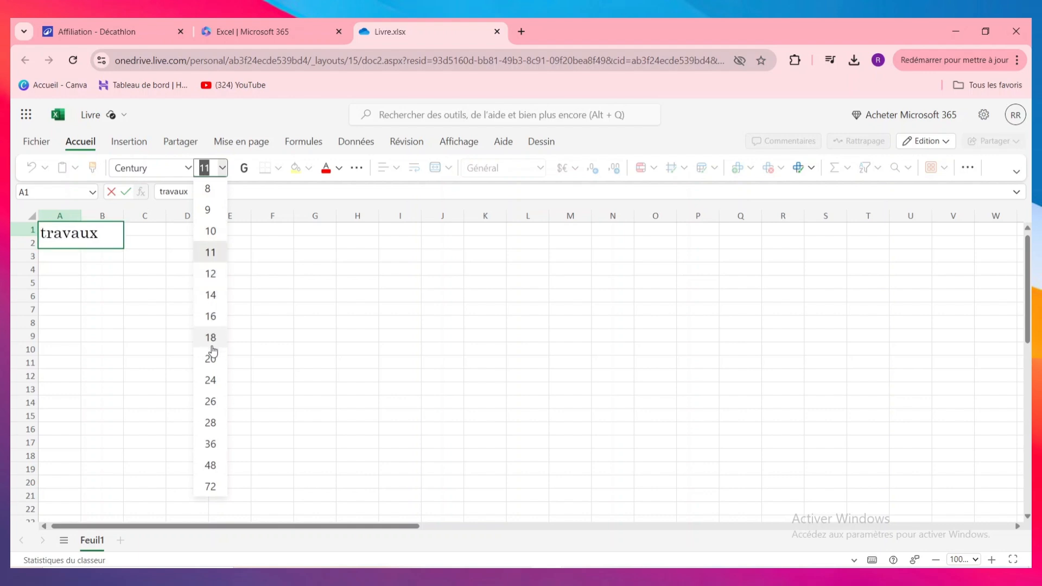
click(211, 316)
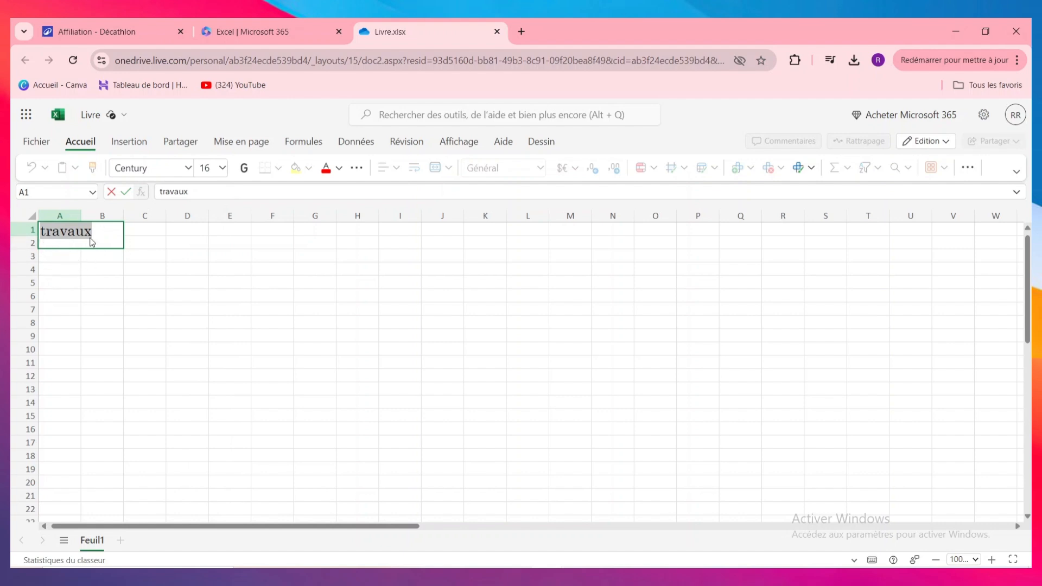
click(136, 273)
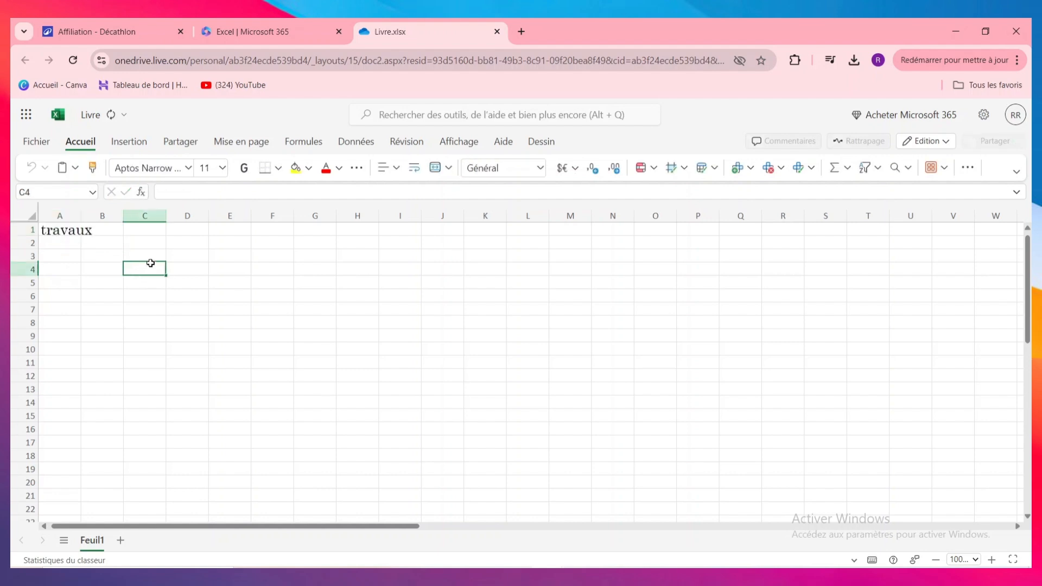
Step: Try entering sample text in cell B1 beside the "travaux" entry
click(74, 250)
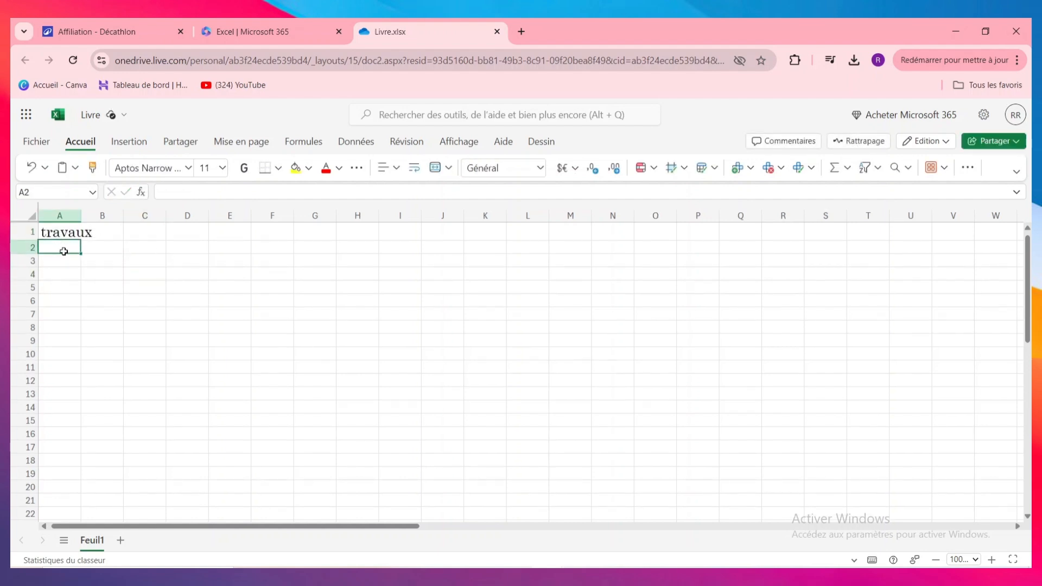
click(105, 215)
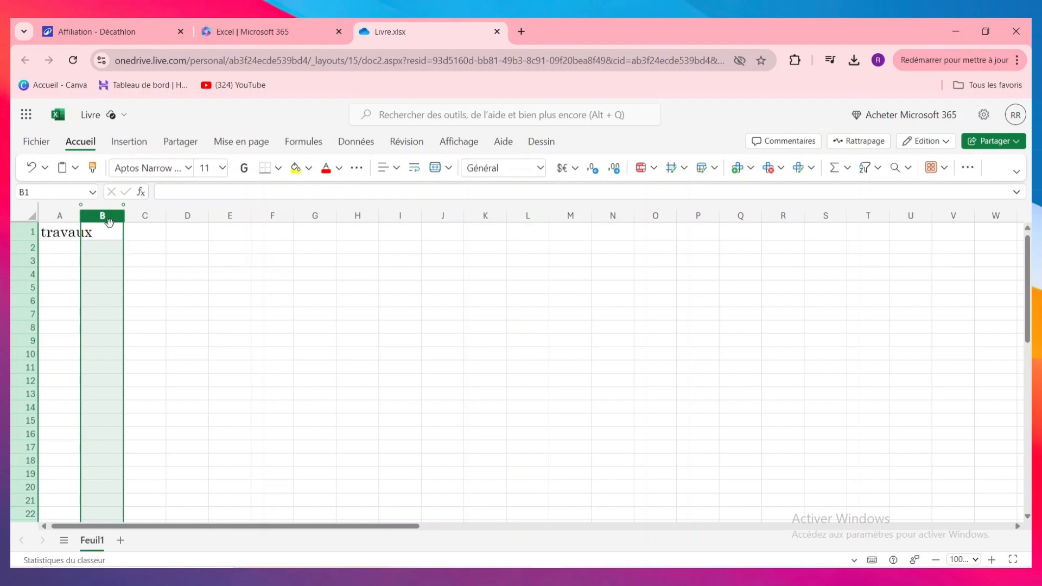
click(113, 236)
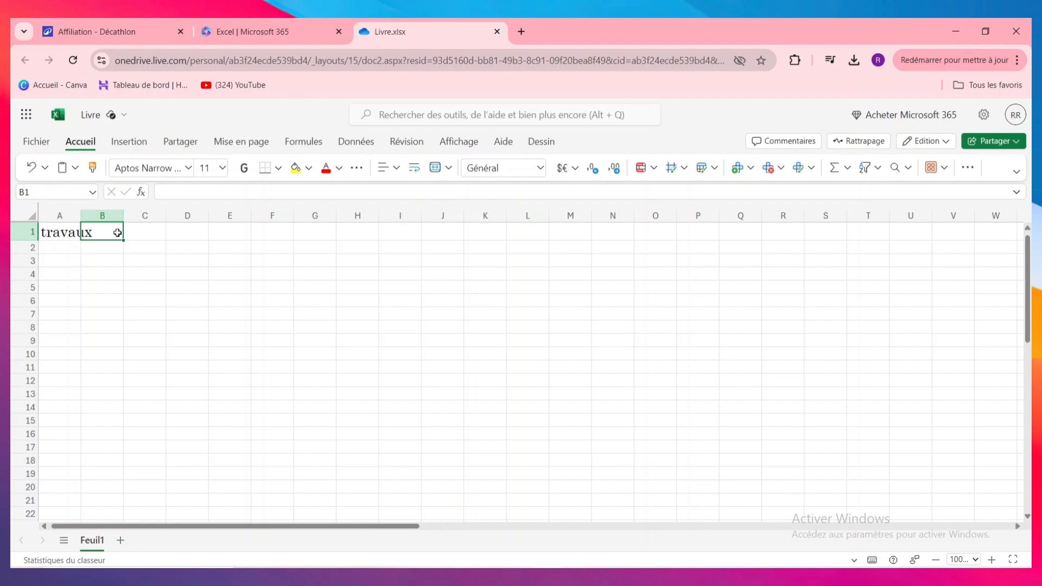
text(dddsds)
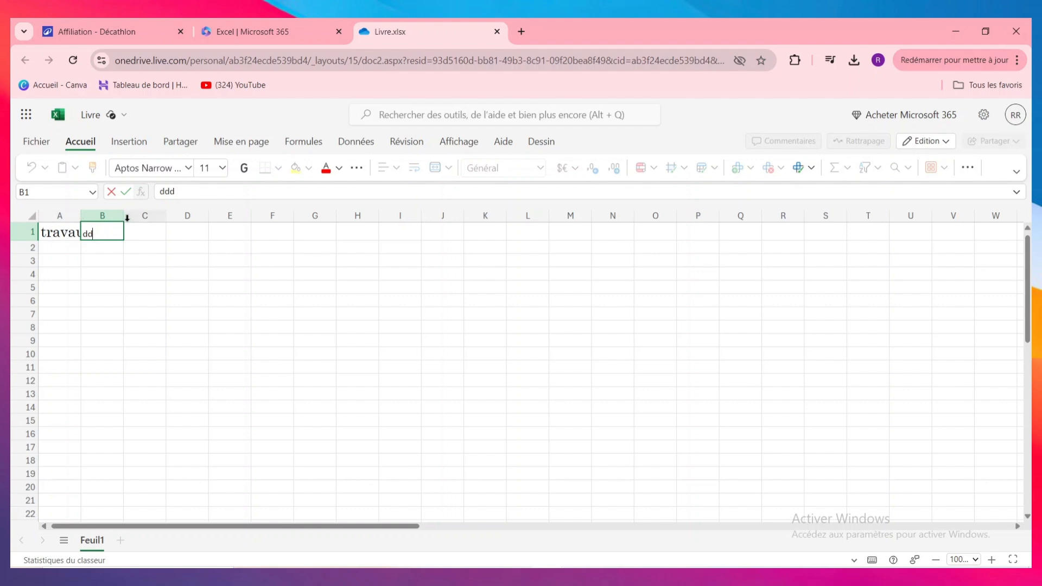
key(BackSpace)
key(BackSpace)
click(65, 242)
Step: Select the word "travaux" in cell A1 and colour its text red
click(66, 235)
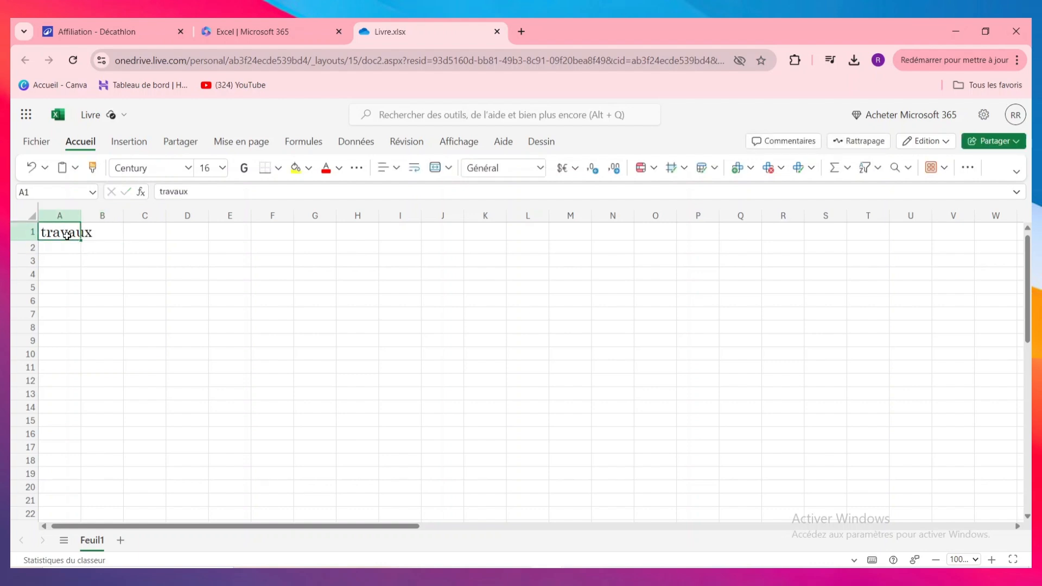
double_click(67, 235)
double_click(66, 234)
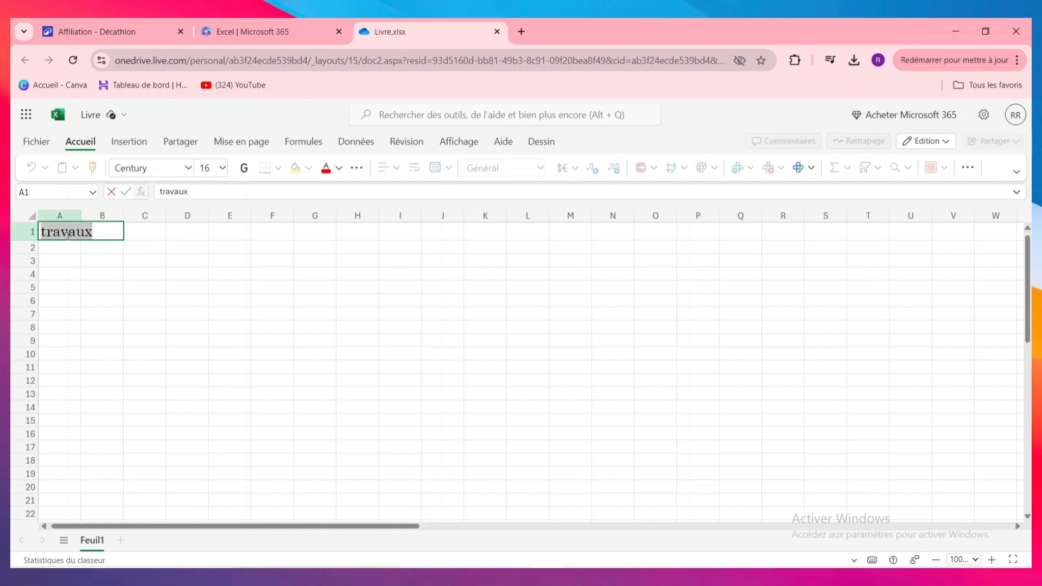
click(223, 169)
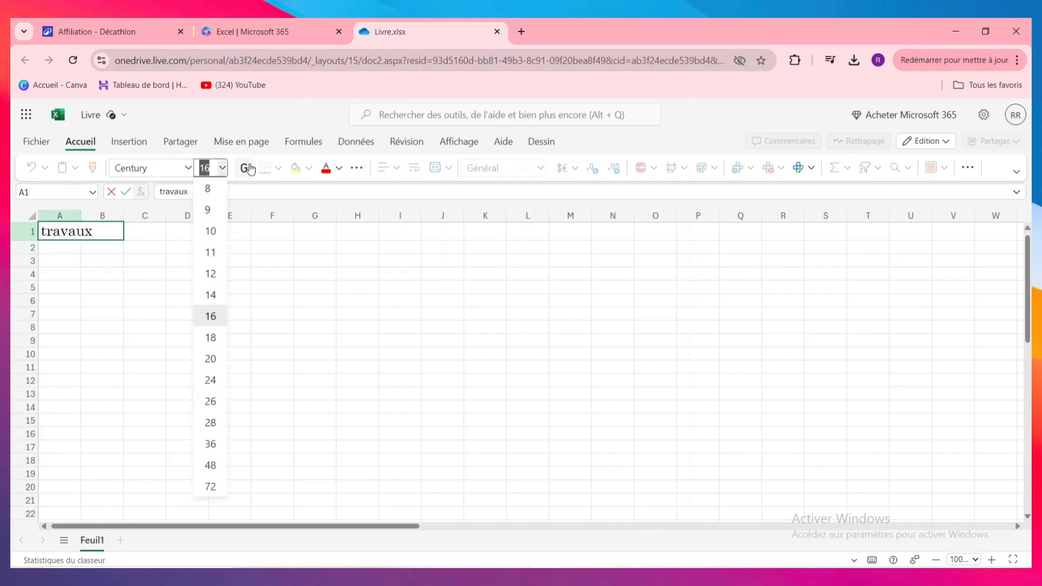
click(246, 169)
click(251, 174)
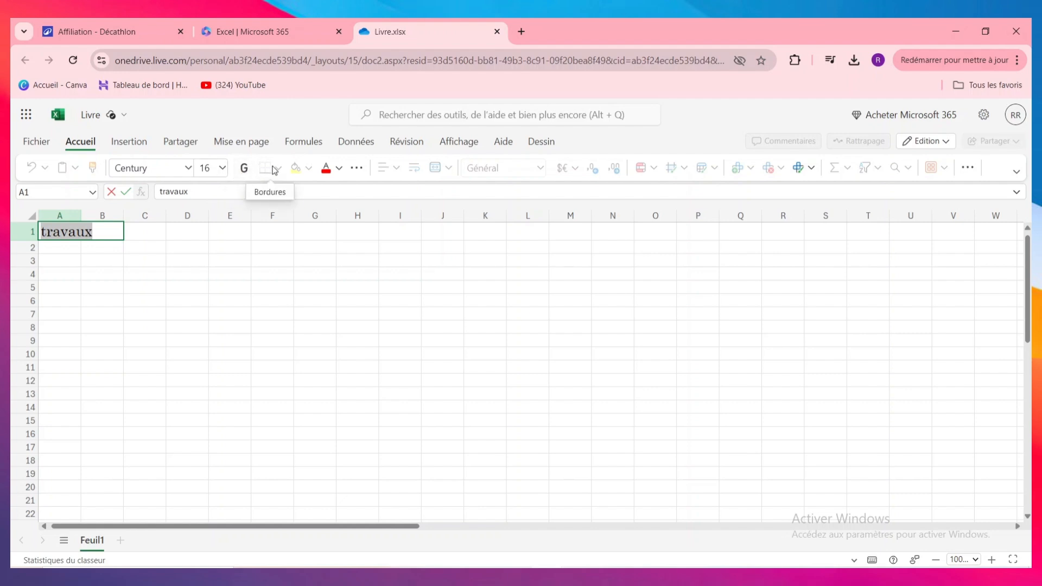
click(326, 171)
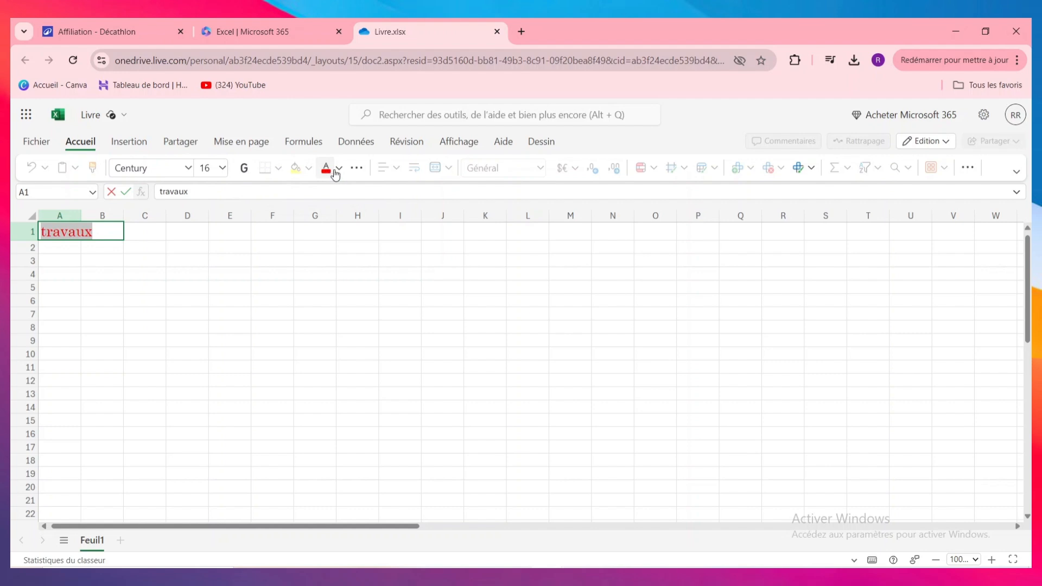
Step: Change the font colour of "travaux" in cell A1 to a medium blue theme shade and commit the cell
click(339, 168)
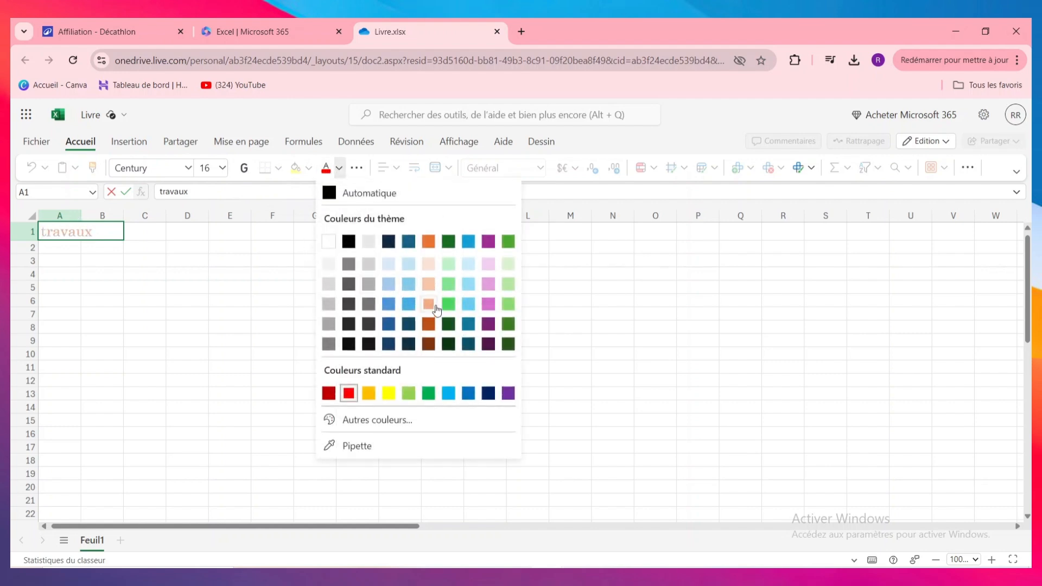
click(389, 304)
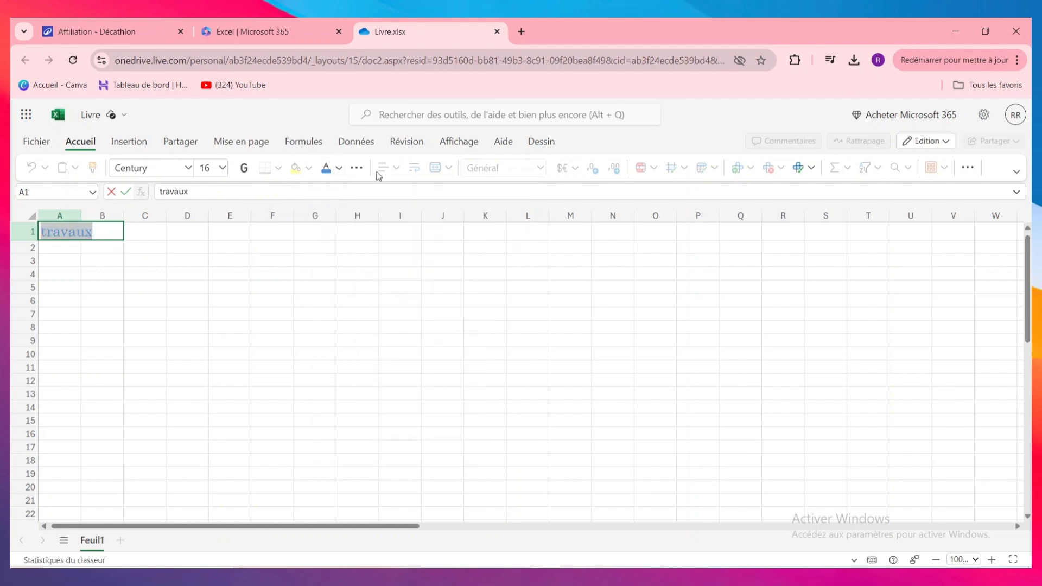
click(812, 169)
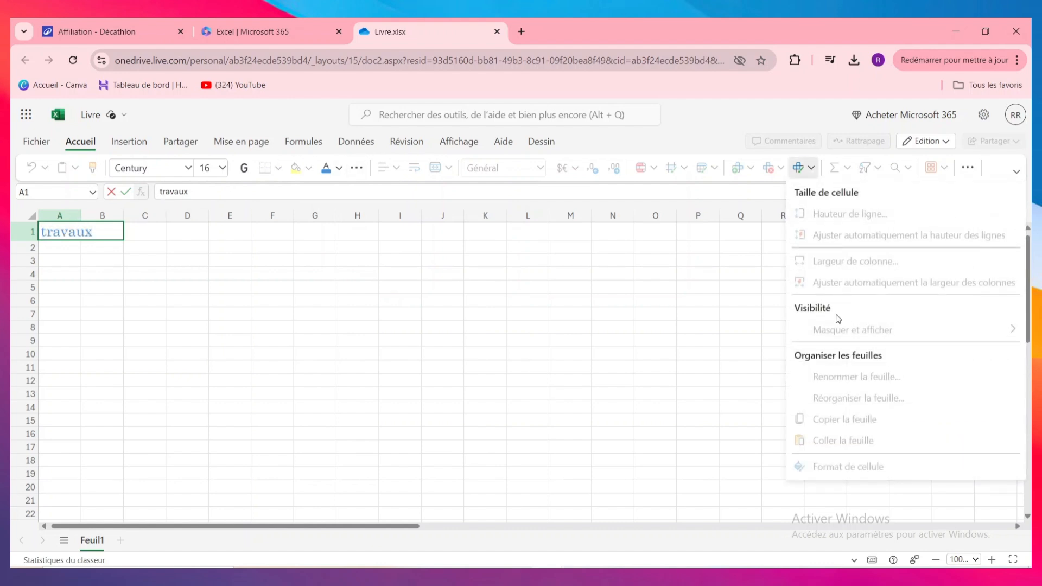
click(676, 292)
click(554, 278)
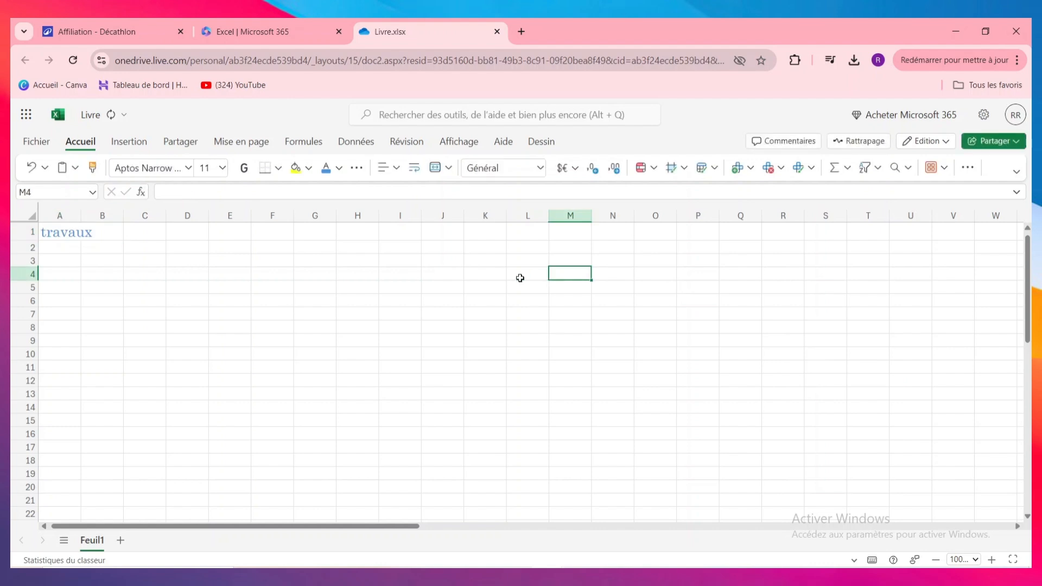
Step: Try centred text alignment on empty cell A2 and switch it to left alignment
click(32, 247)
click(60, 247)
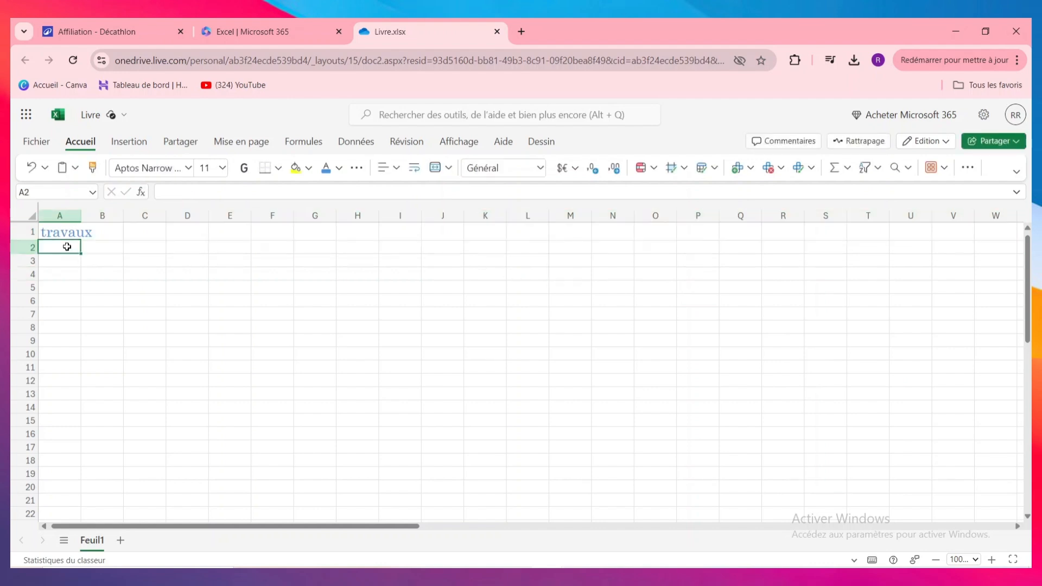
click(387, 173)
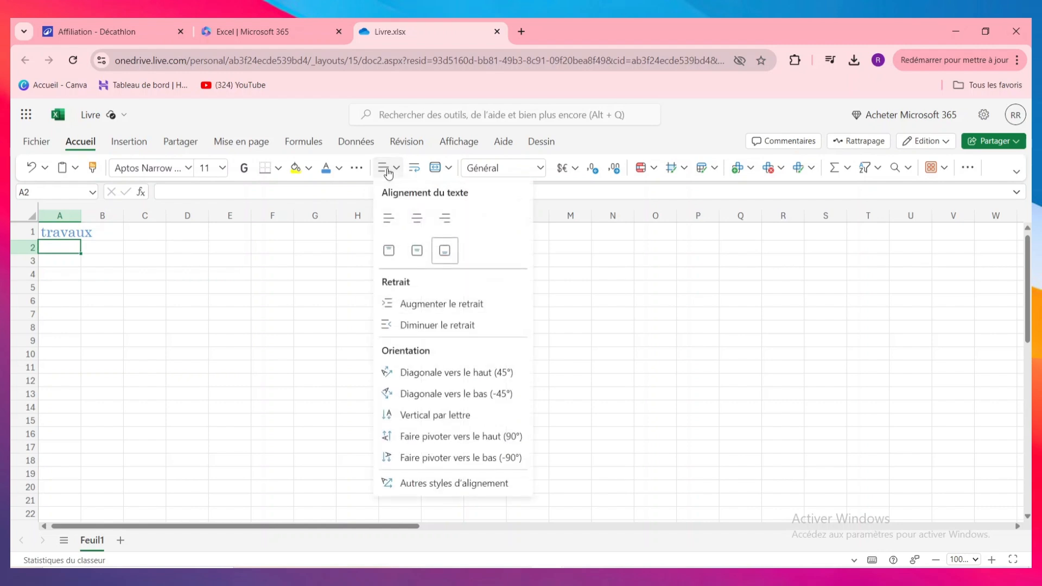
click(414, 220)
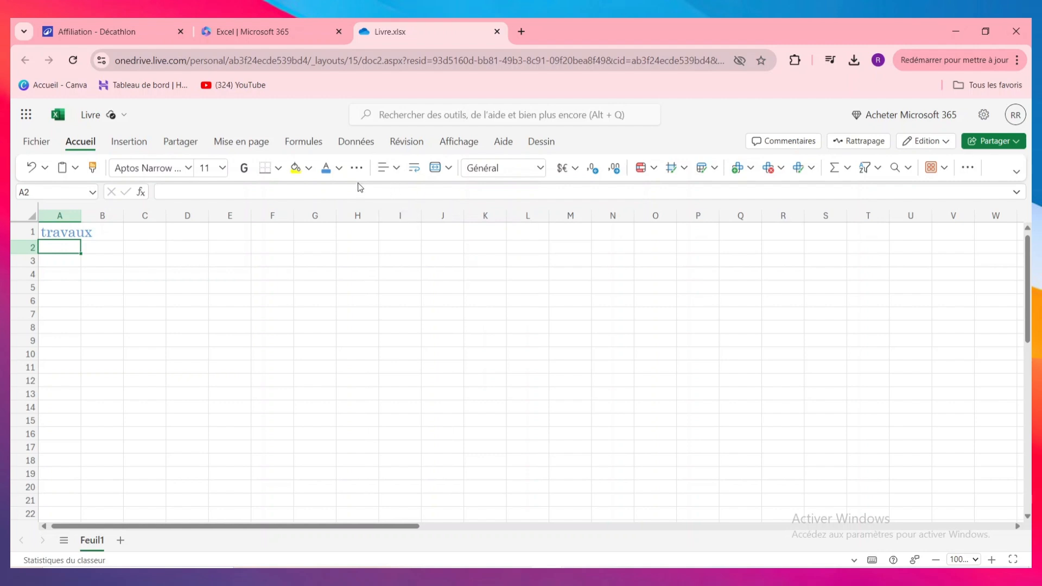
click(387, 169)
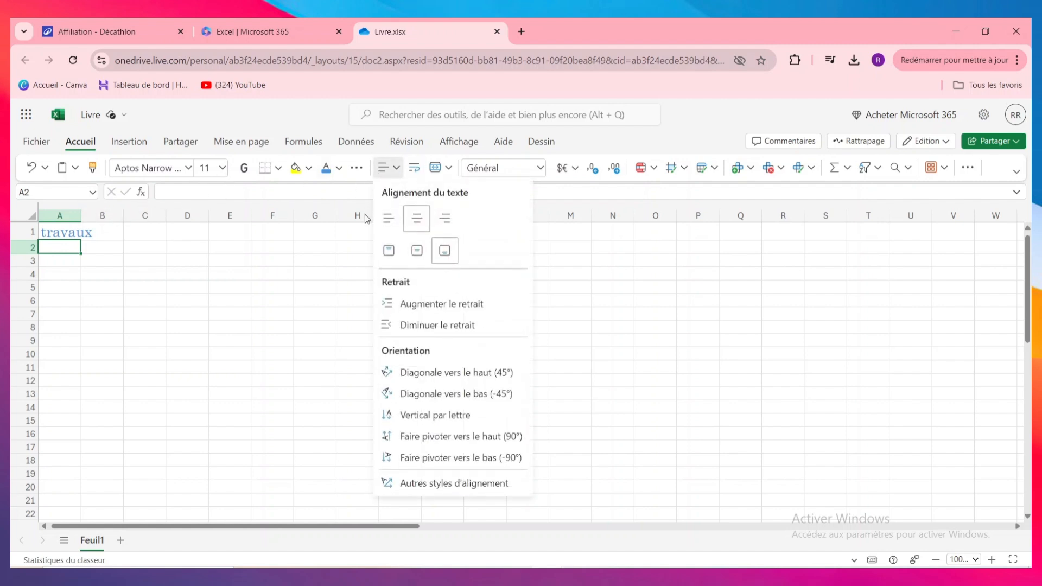
click(388, 218)
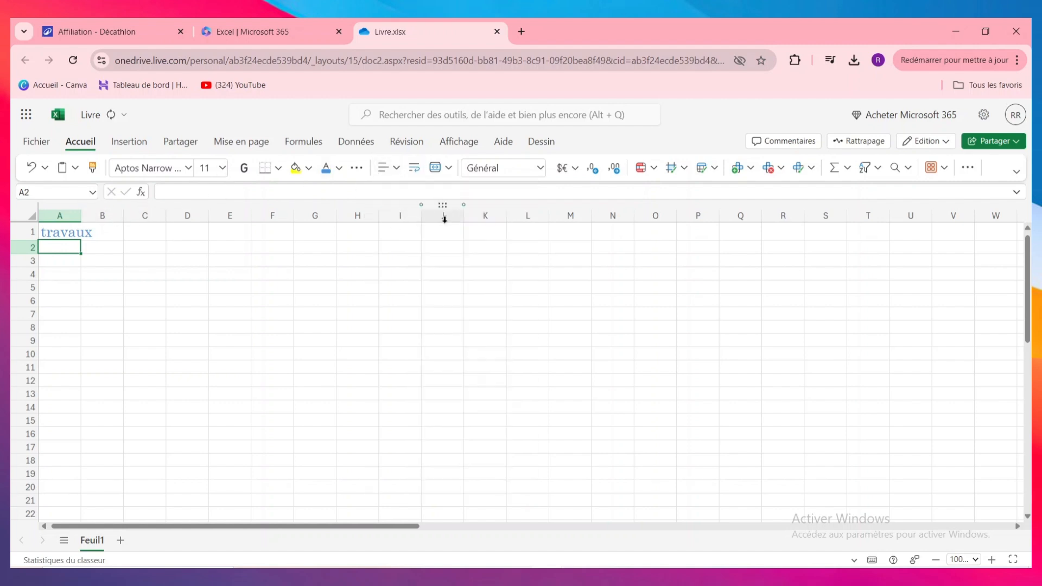
click(396, 172)
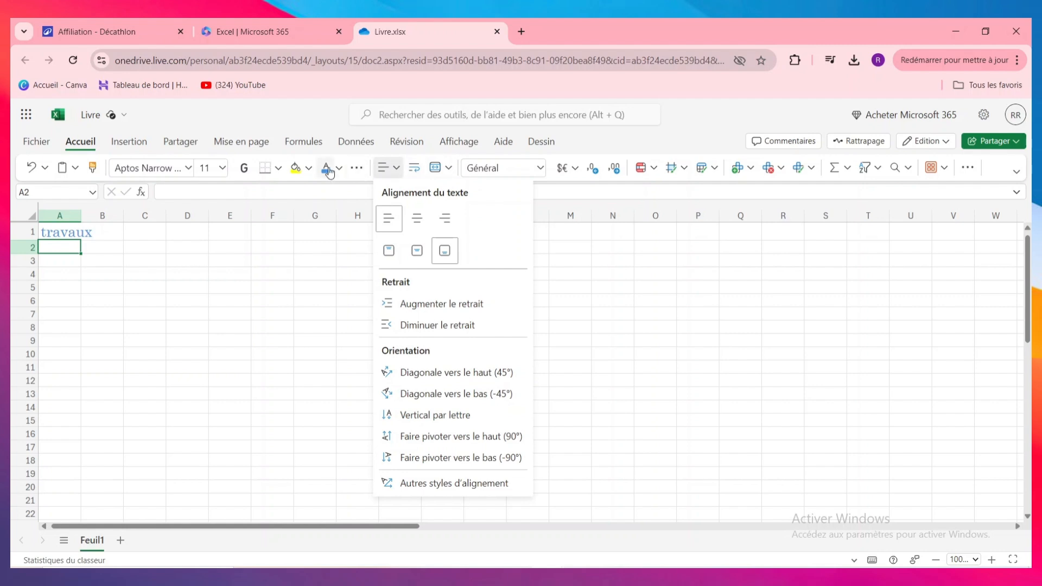
Step: Fill empty cell A2 with yellow
click(297, 167)
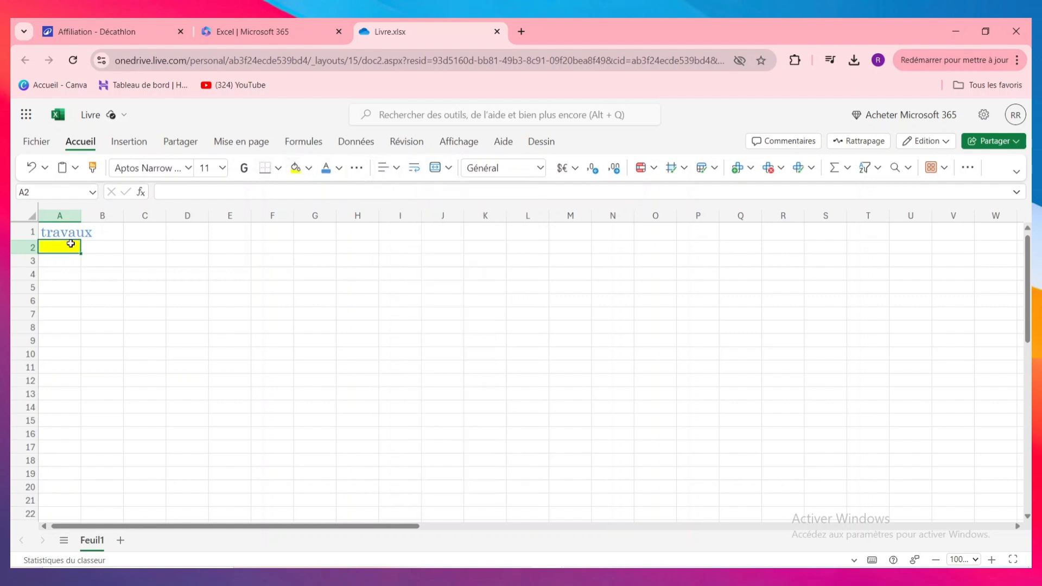
click(147, 295)
click(75, 248)
Step: Change the fill of cell A2 to a bright blue theme shade and finally to white
click(312, 174)
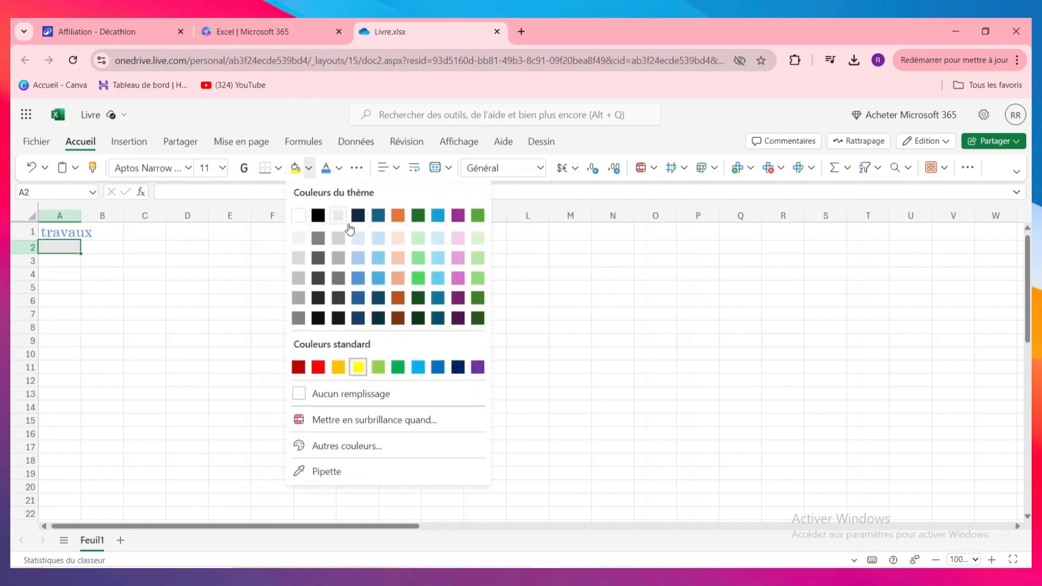
click(379, 279)
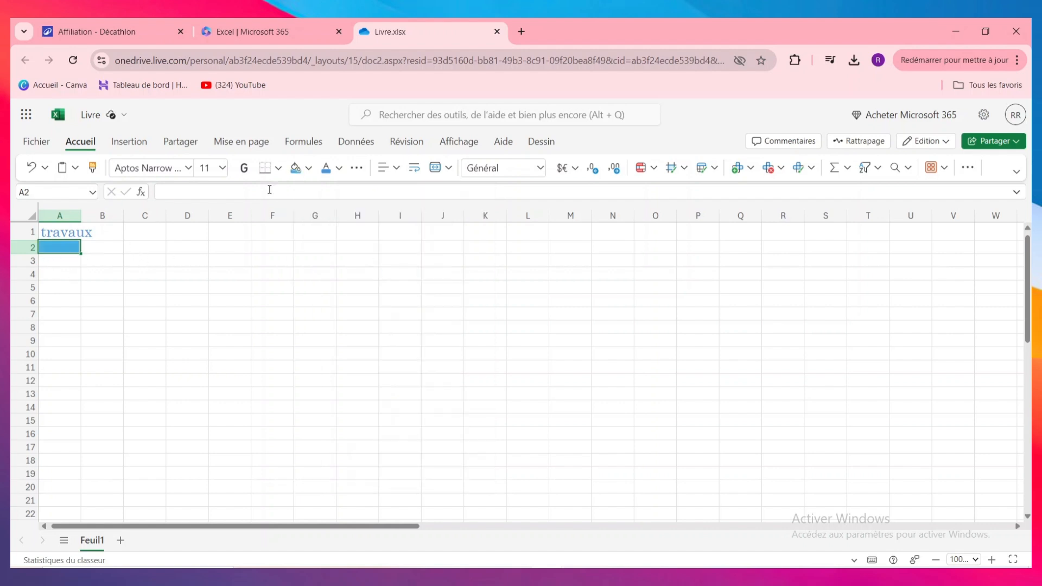
click(307, 170)
click(298, 212)
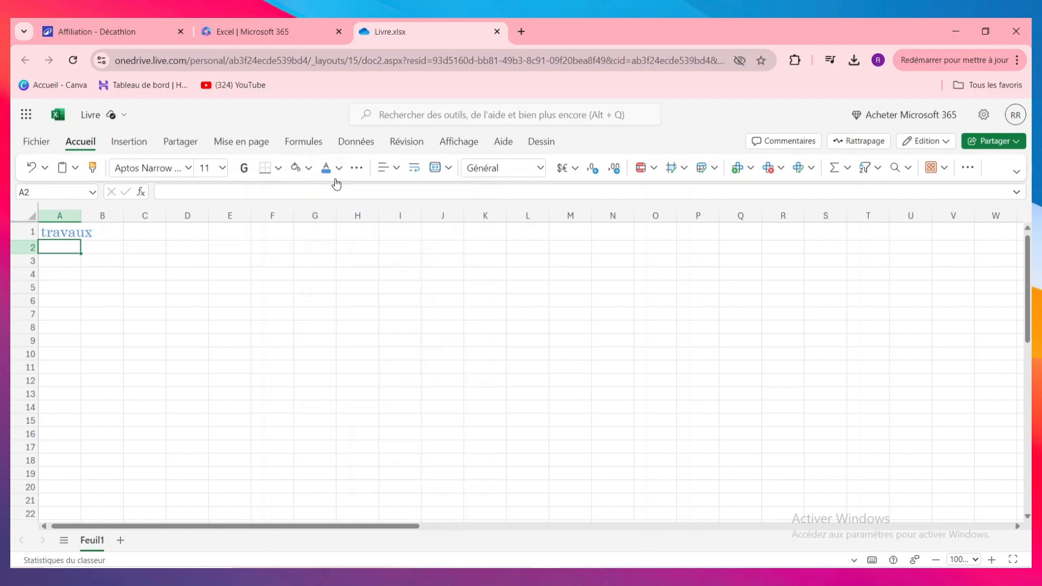
Step: Underline the text "travaux" in cell A1
click(356, 167)
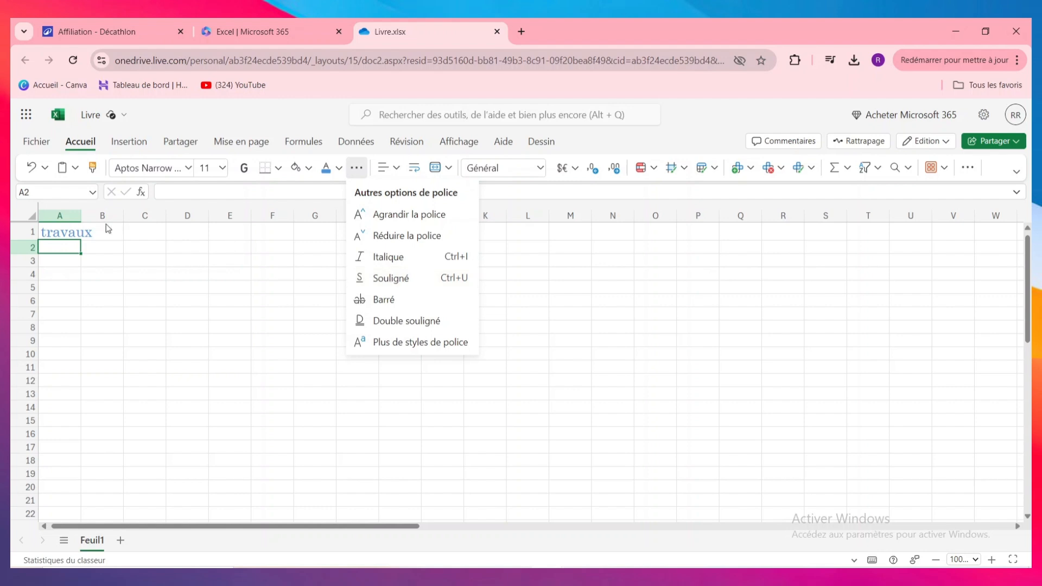
double_click(73, 236)
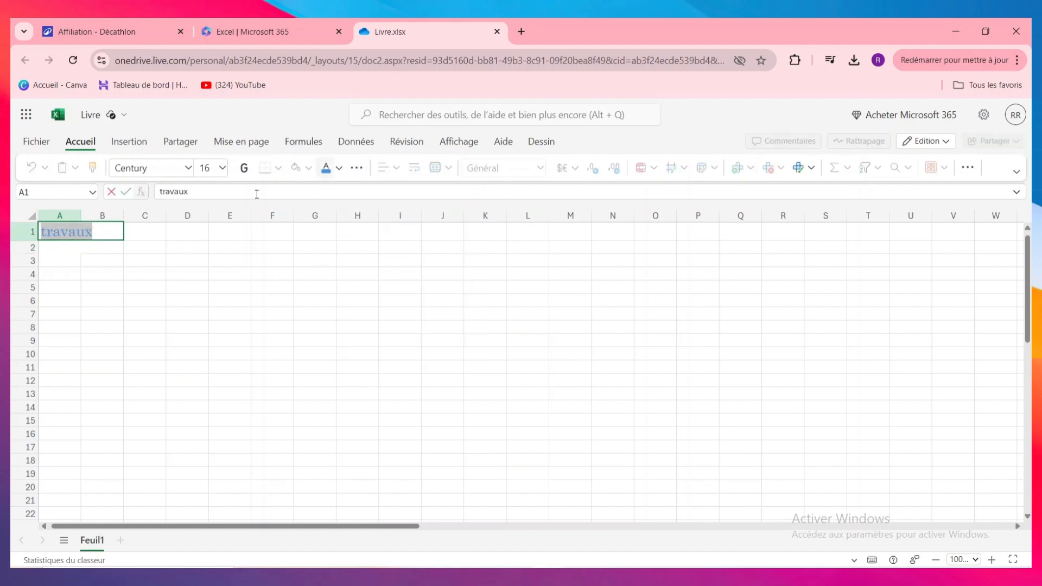
click(169, 246)
click(113, 237)
click(78, 235)
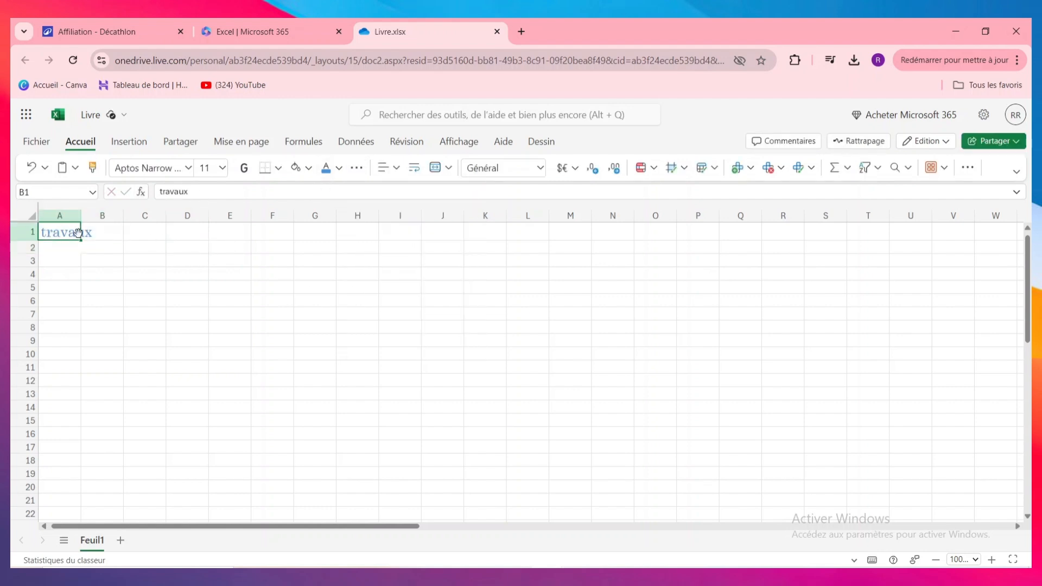
click(356, 167)
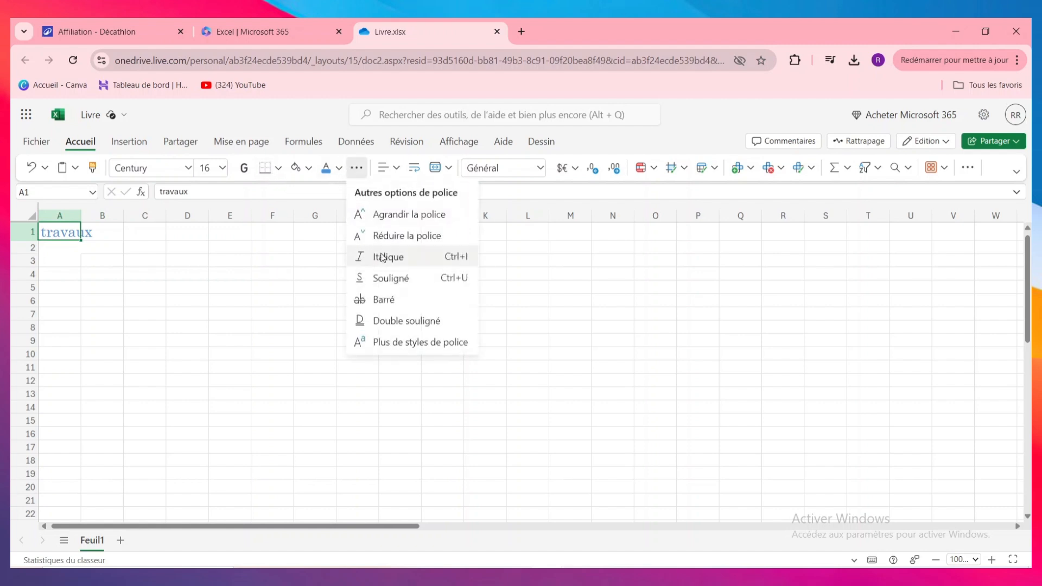
click(374, 275)
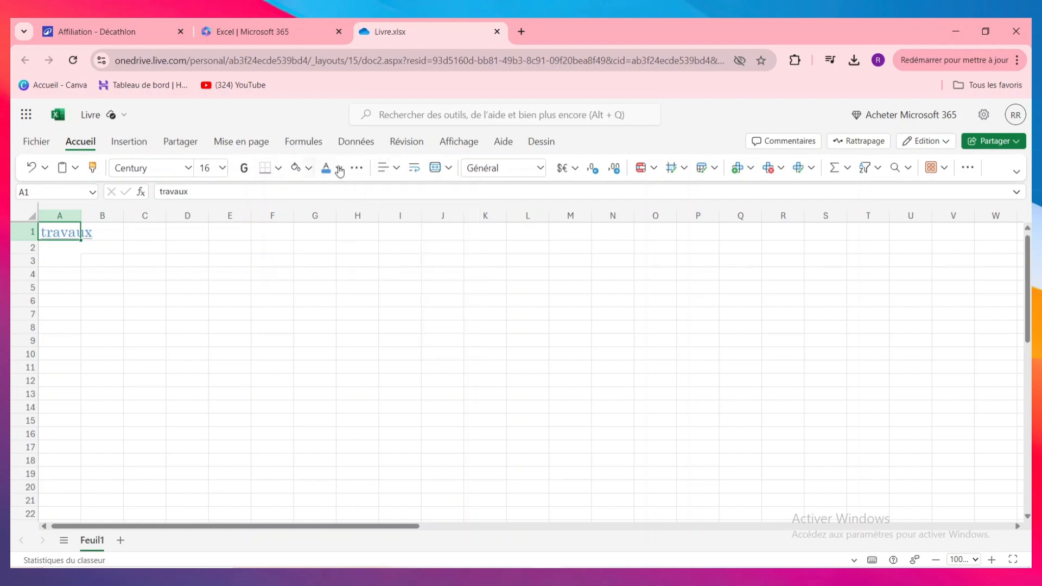
Step: Remove the underline from "travaux" in cell A1
click(357, 167)
click(384, 264)
click(113, 235)
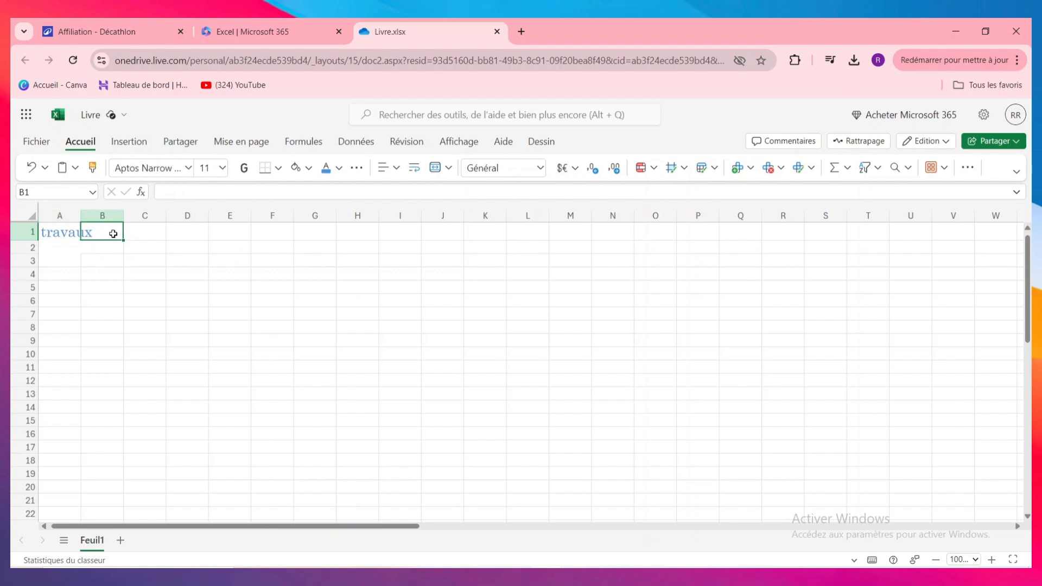
Step: Try merging and centring cells A1 and B1, and move the centred "travaux" entry into cell B1
drag(72, 235, 93, 232)
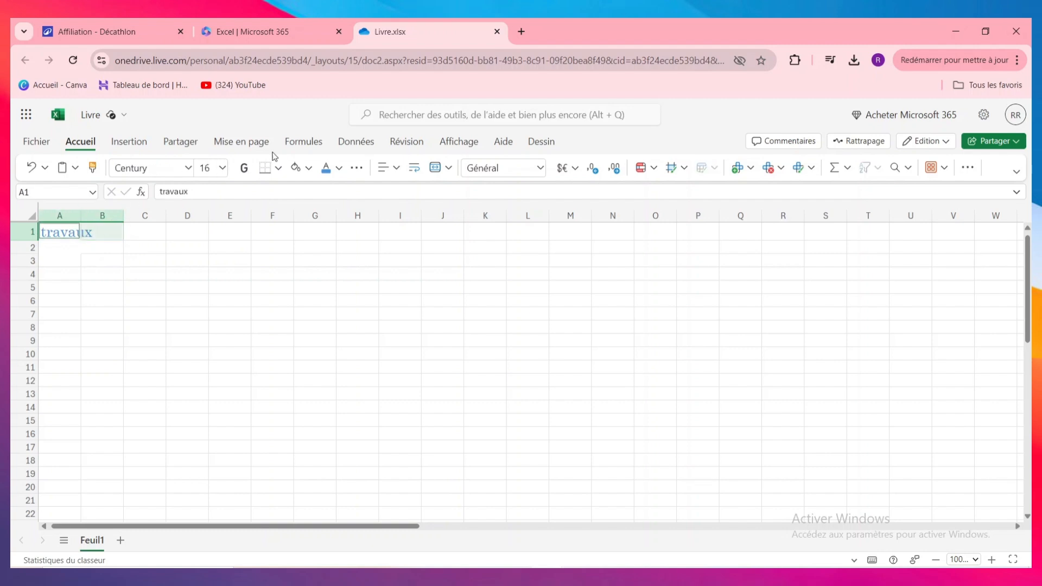
click(435, 169)
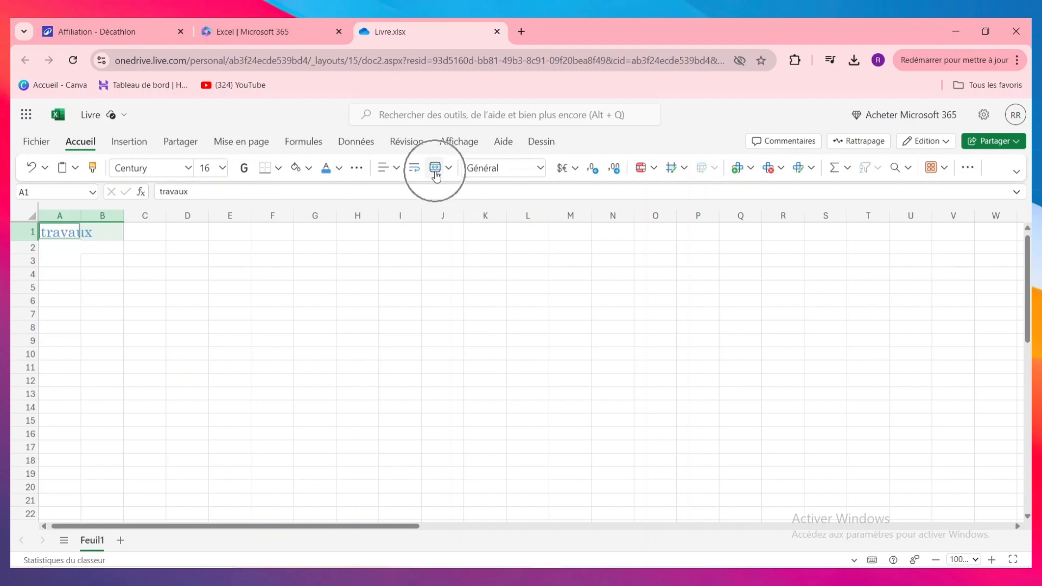
click(98, 232)
drag(49, 237, 98, 233)
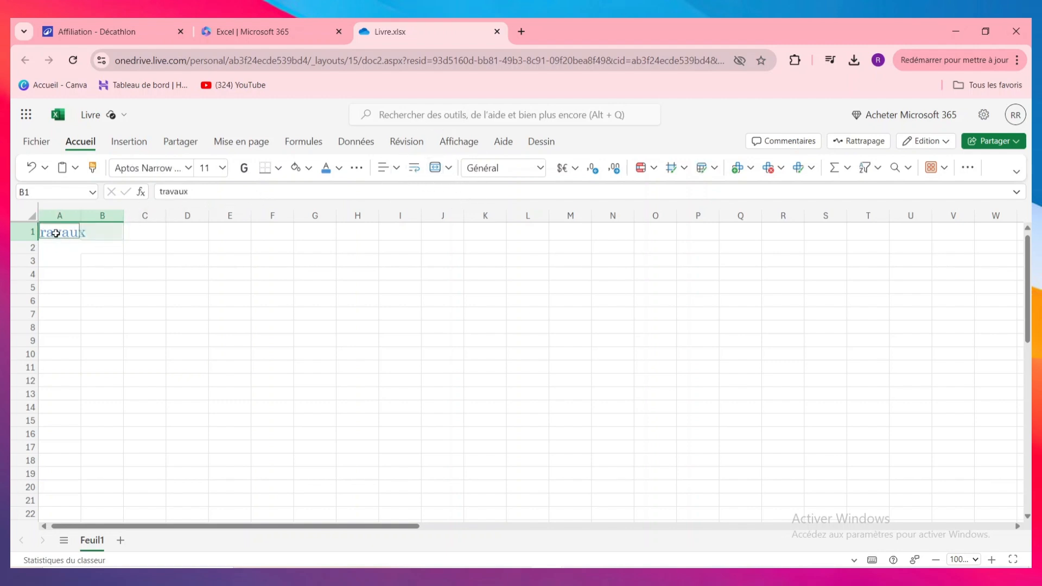
click(432, 168)
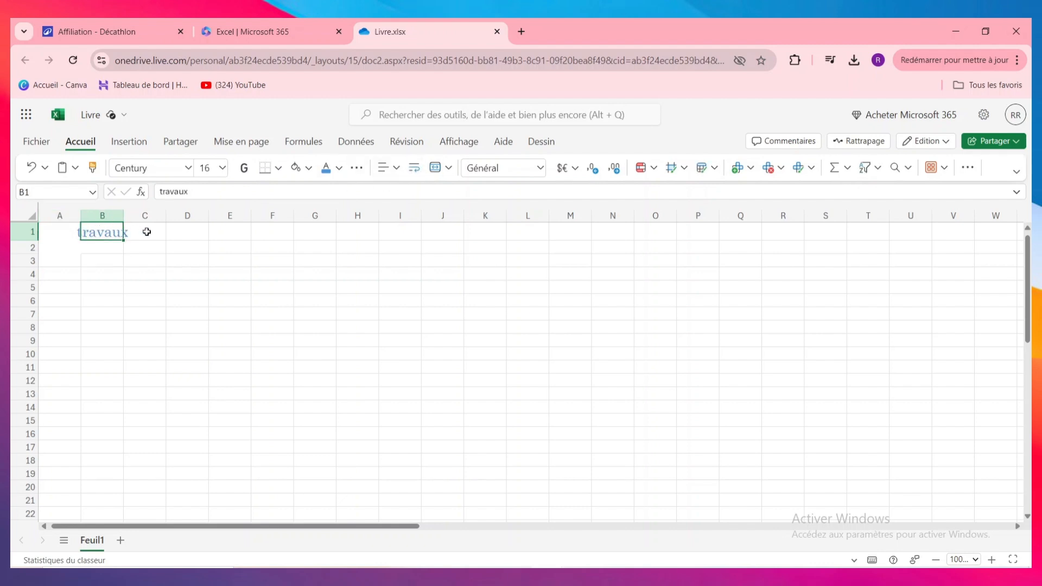
Step: Apply the Devise (currency) number format to empty cell C1
click(148, 238)
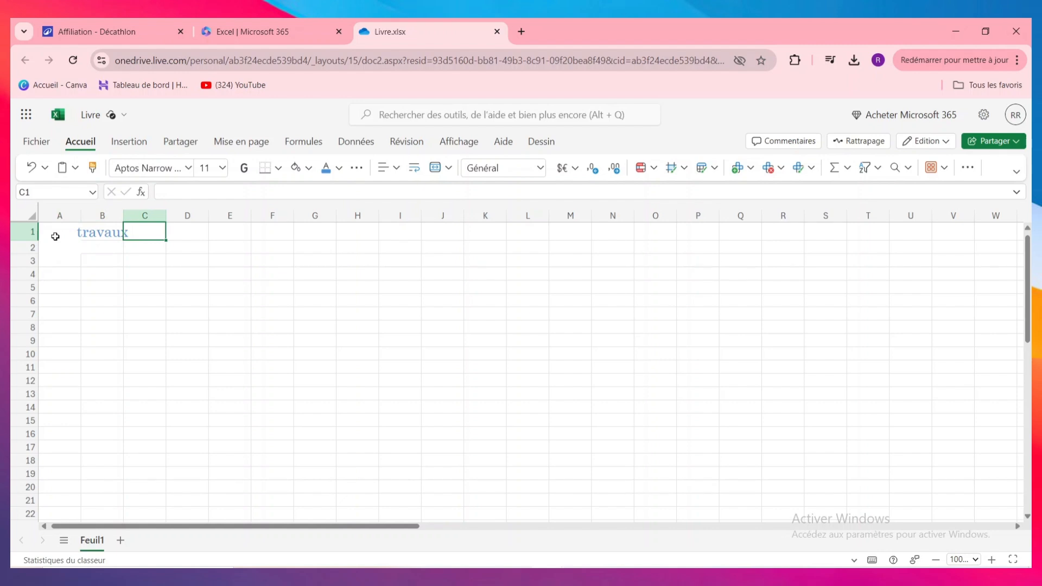
click(449, 169)
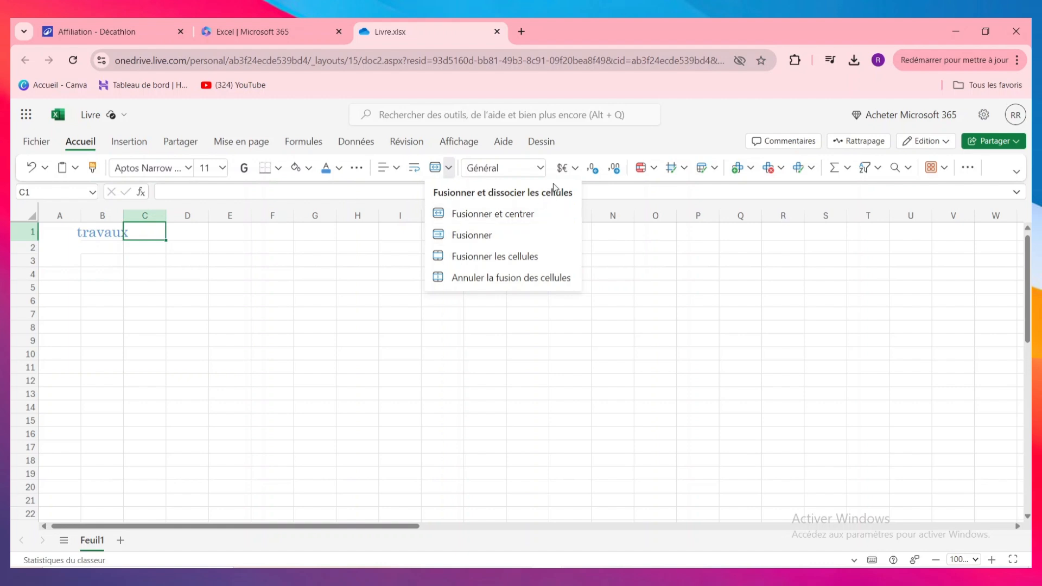
click(539, 168)
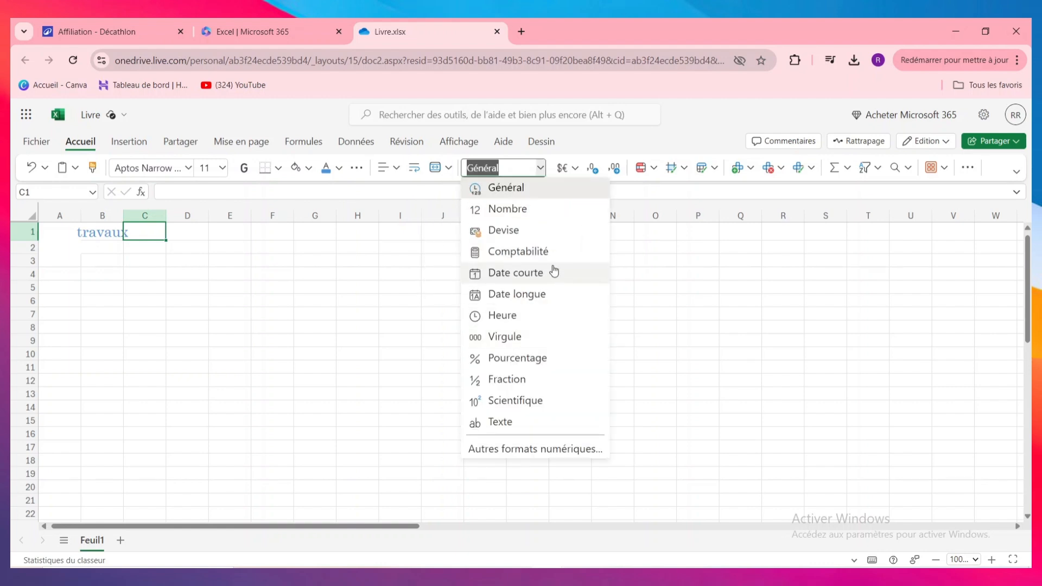
click(515, 235)
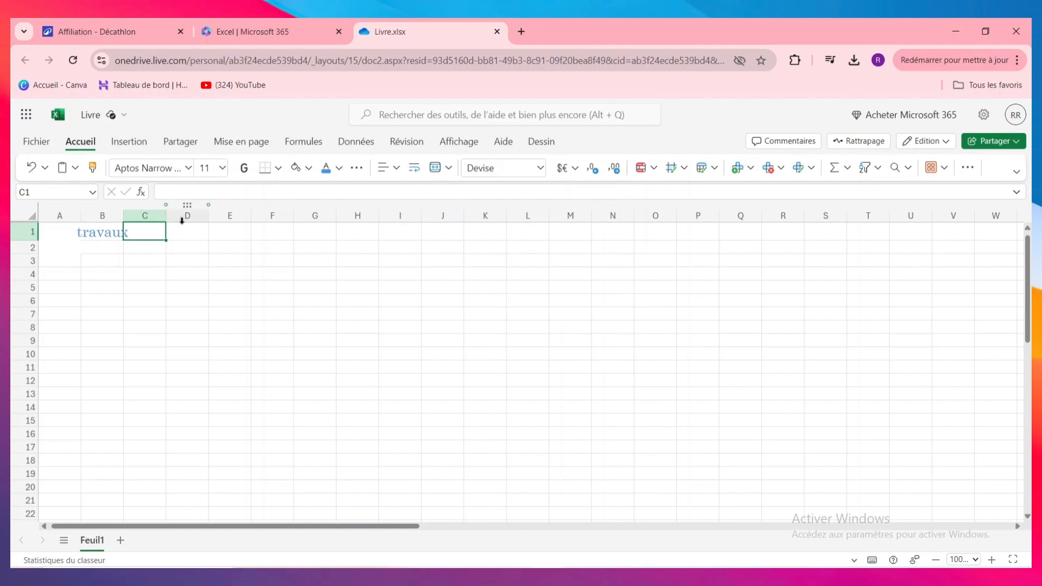
Step: Enter the amount 120 in cell C1 and commit it
double_click(153, 234)
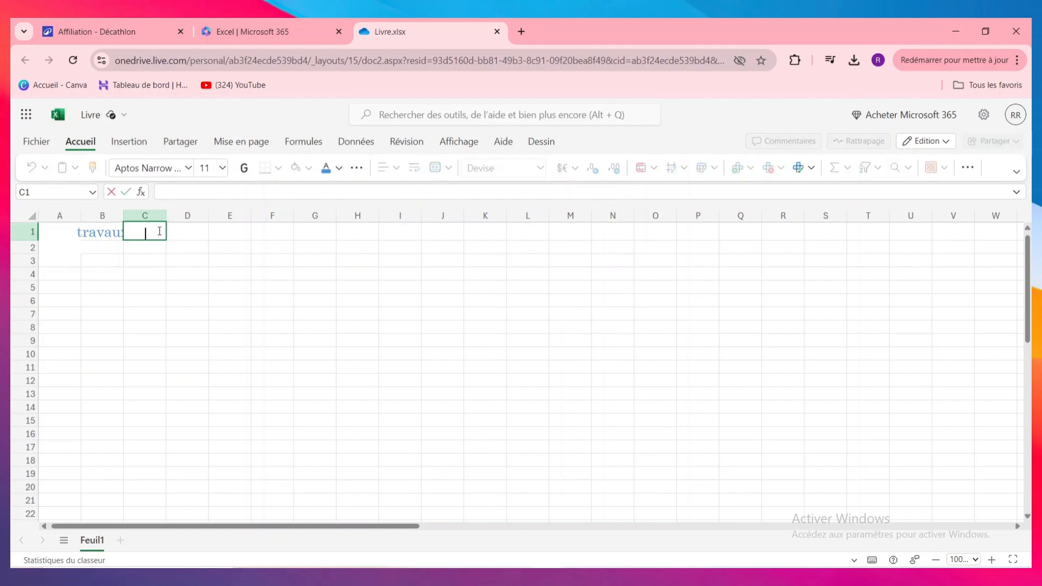
text(120)
click(133, 229)
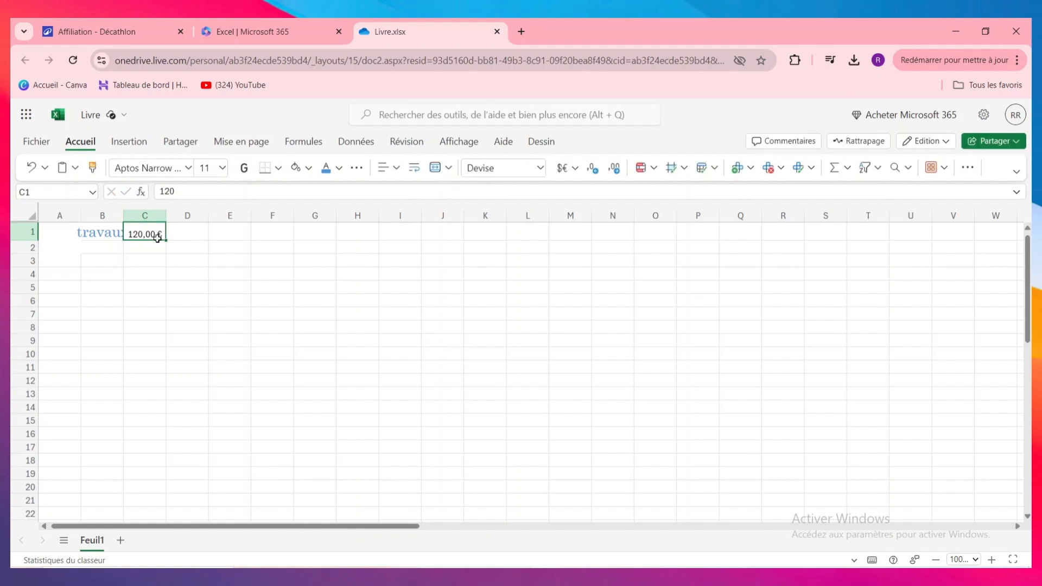
click(512, 169)
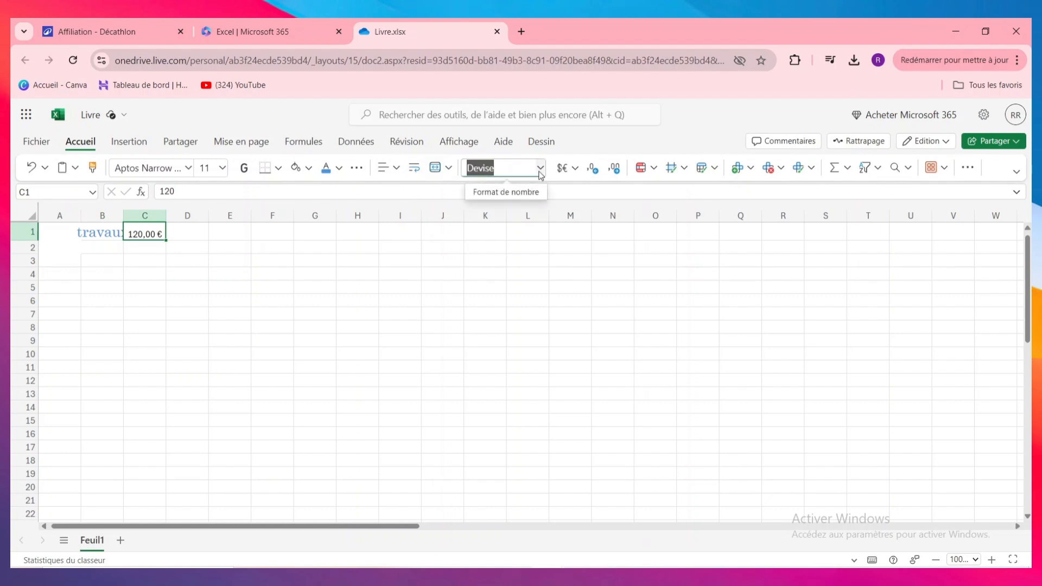
click(540, 168)
click(575, 169)
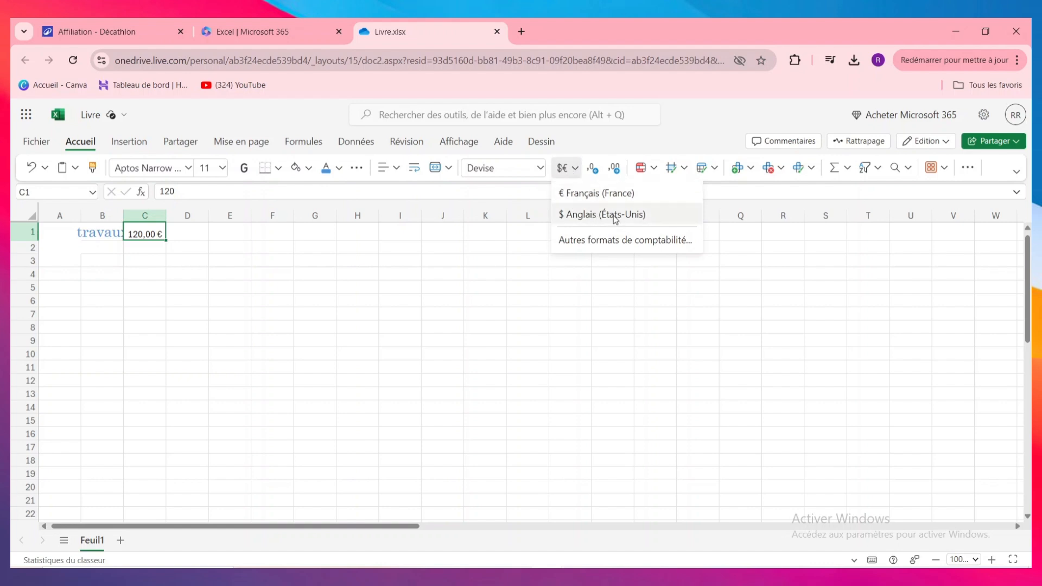
click(262, 269)
click(110, 263)
click(158, 256)
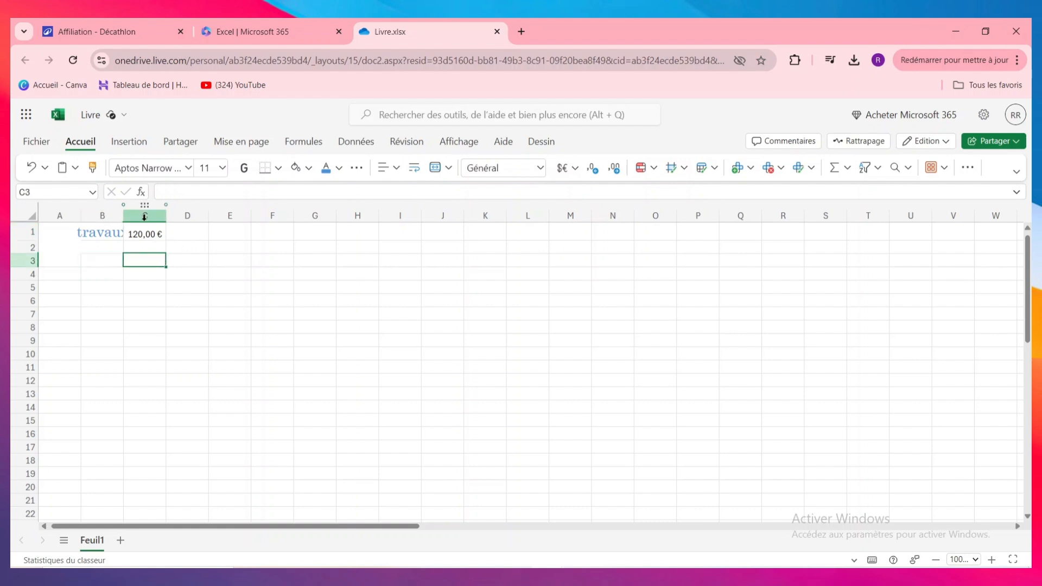
Step: Replace the amount in cell C1 with the header "PRIX"
drag(142, 486, 145, 230)
double_click(145, 230)
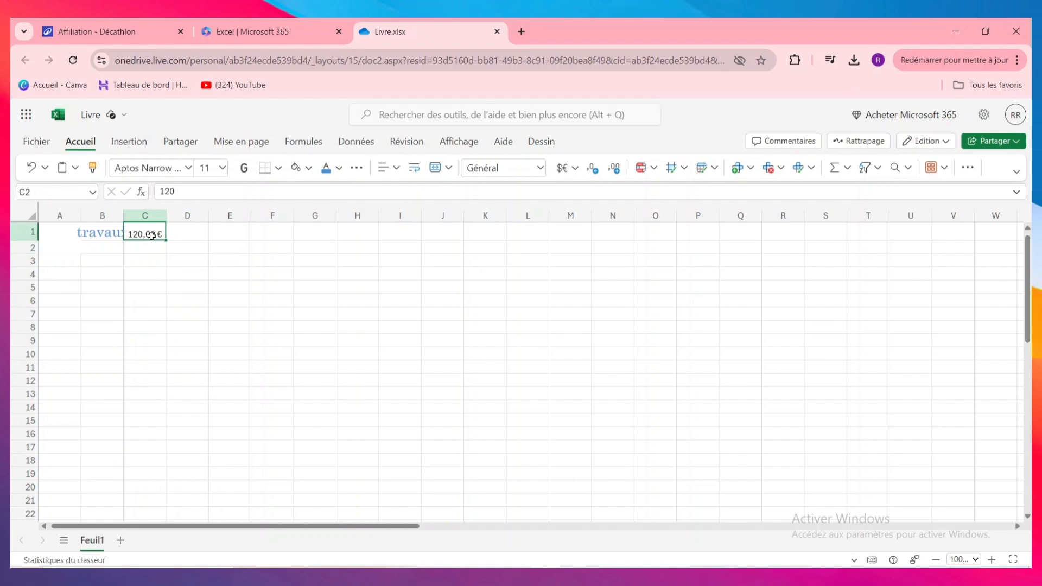
key(BackSpace)
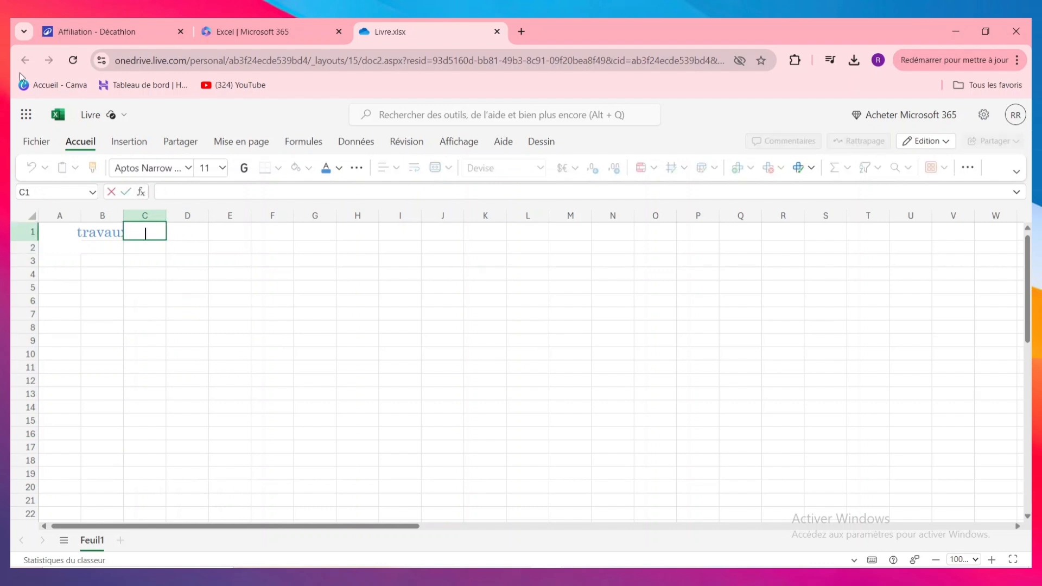
text(prix)
click(145, 249)
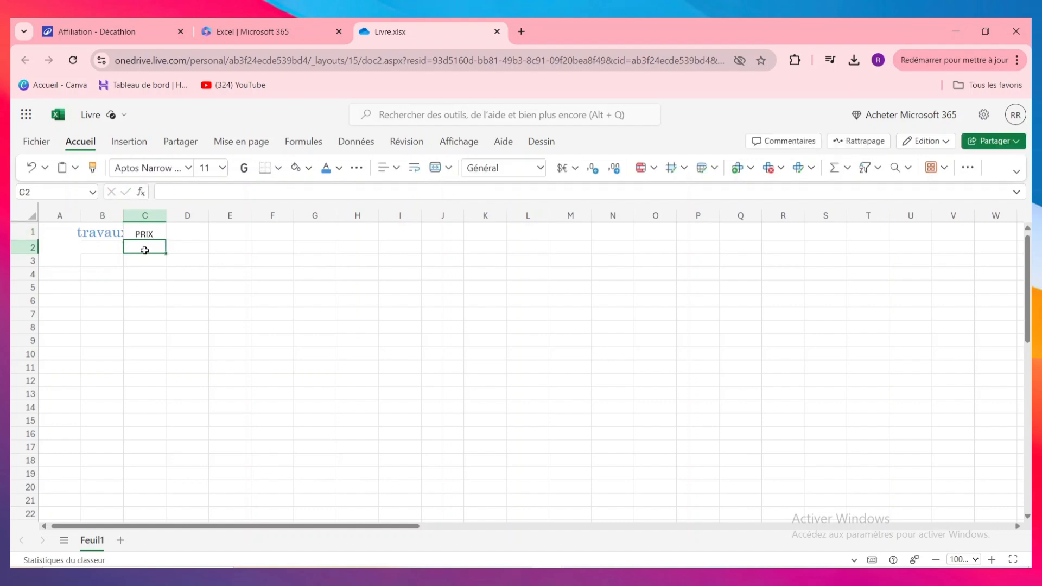
Step: Apply the Devise (currency) number format to the cells of column C from C2 downwards, below the "PRIX" header
drag(144, 250, 142, 521)
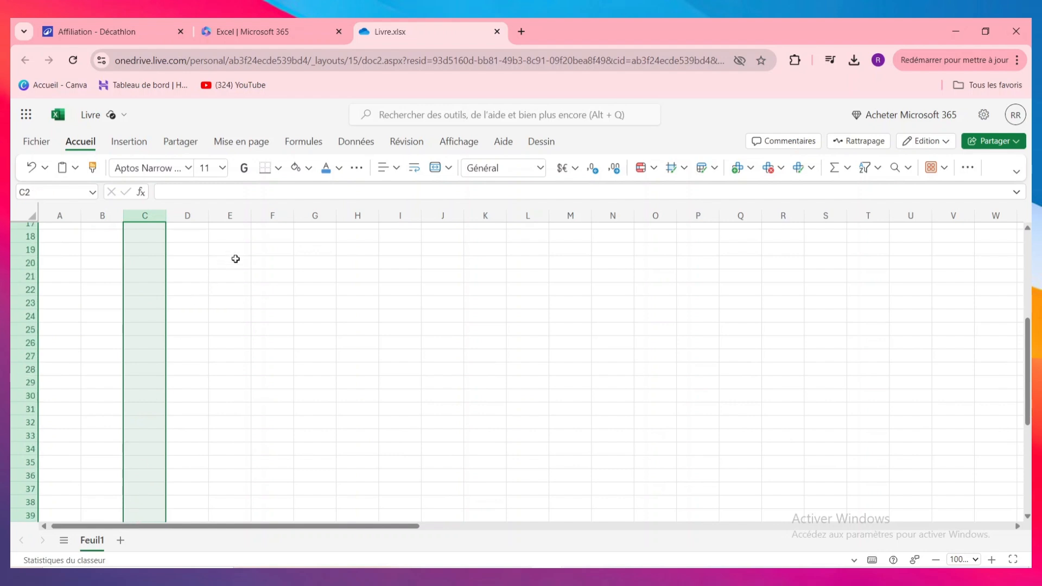
click(521, 168)
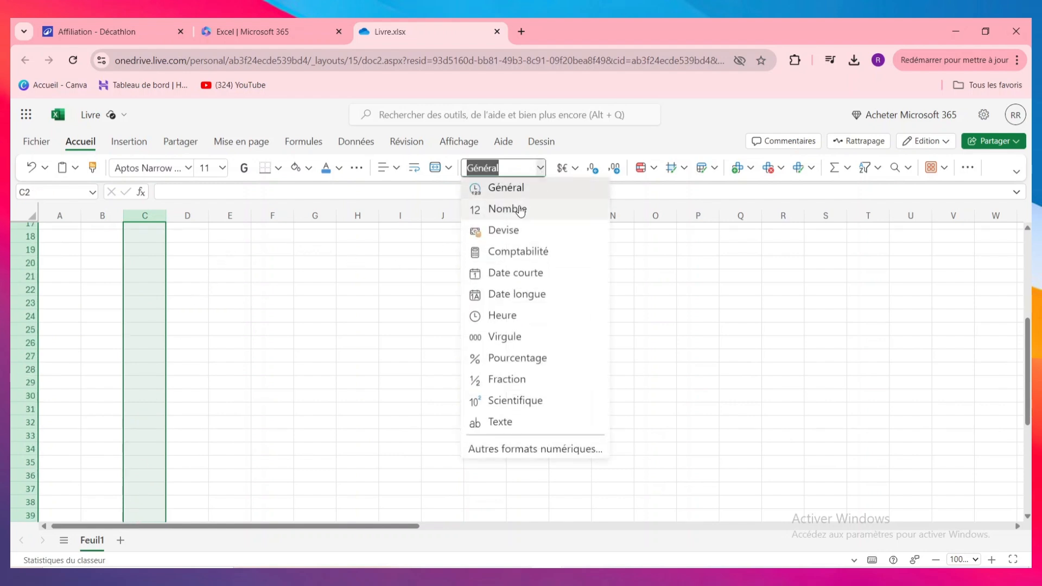
click(514, 231)
scroll(324, 336, up, 5)
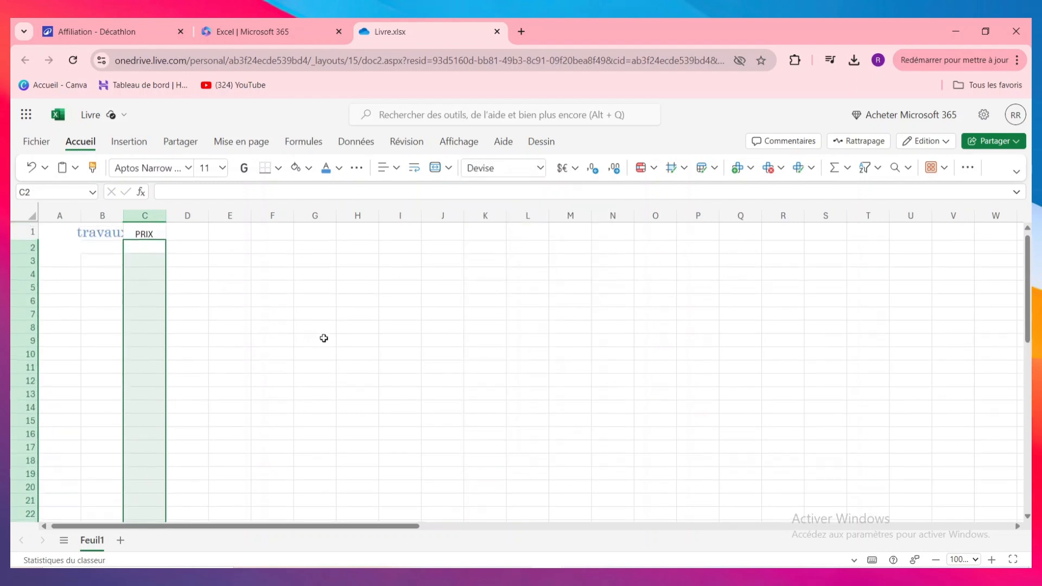
Step: Enter the amounts 120 in cell C2 and 555 in cell C3
click(144, 250)
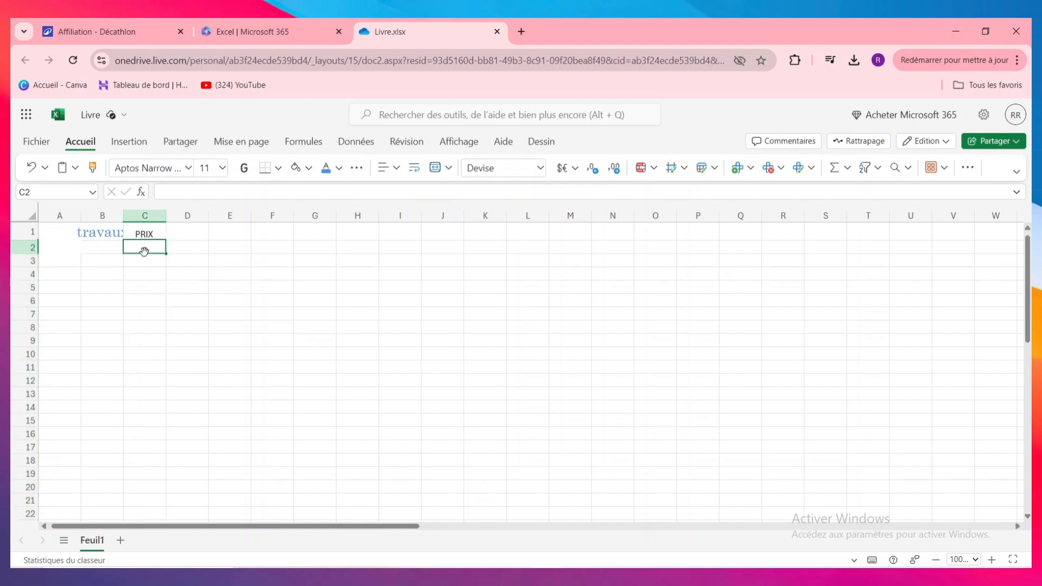
double_click(145, 249)
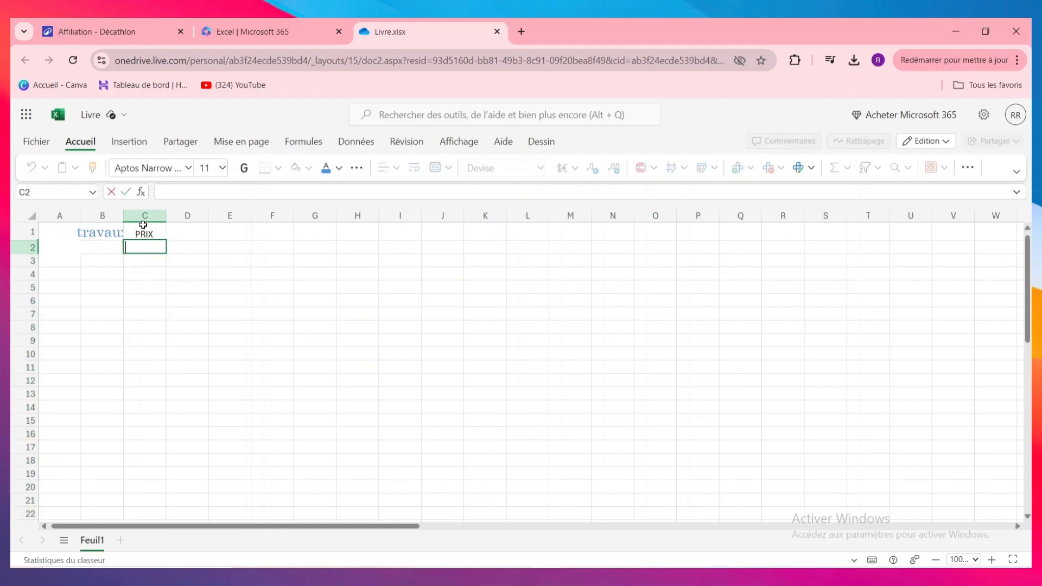
text(120)
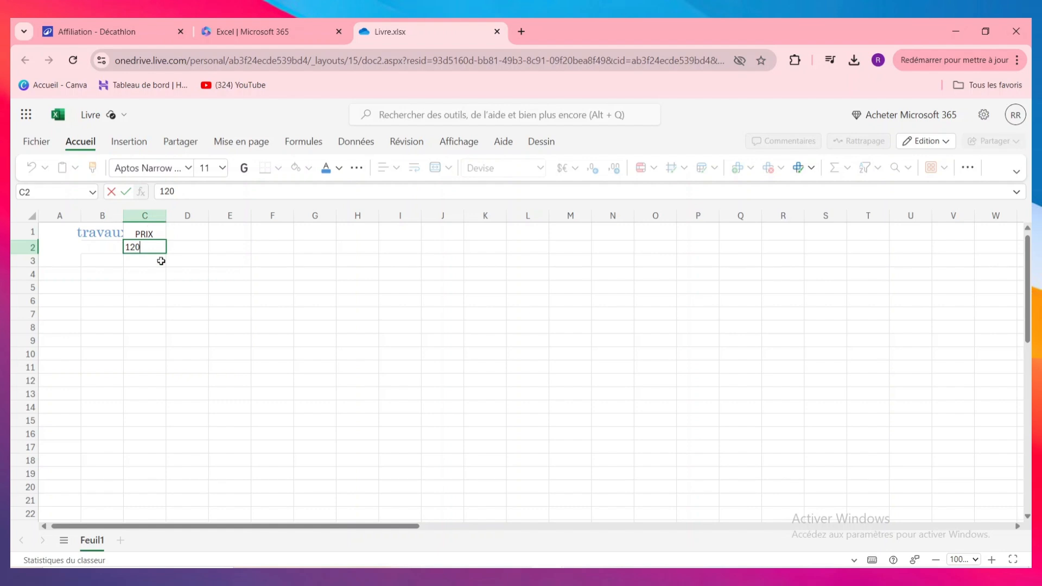
click(159, 259)
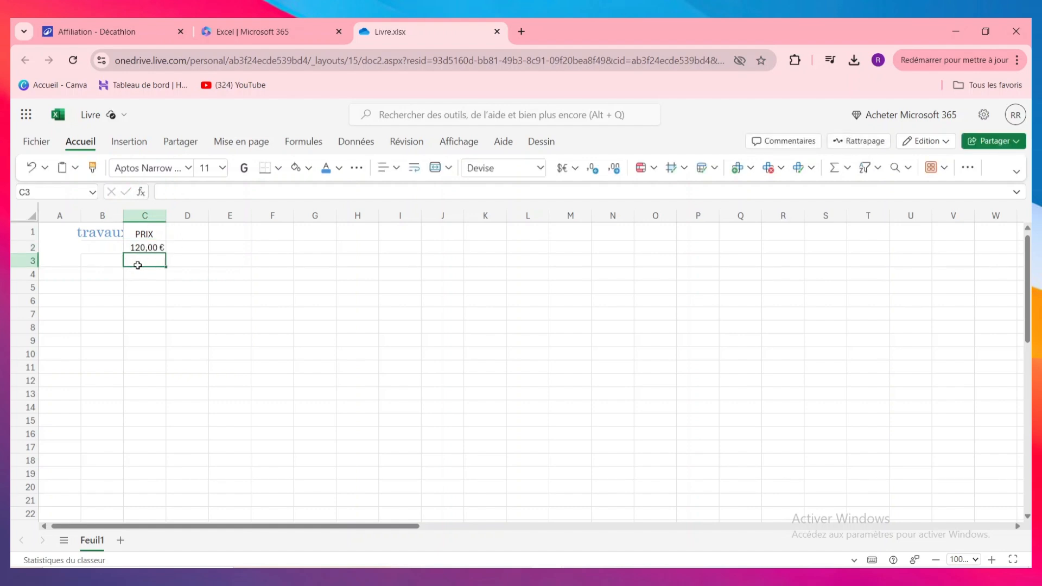
double_click(137, 262)
text(555)
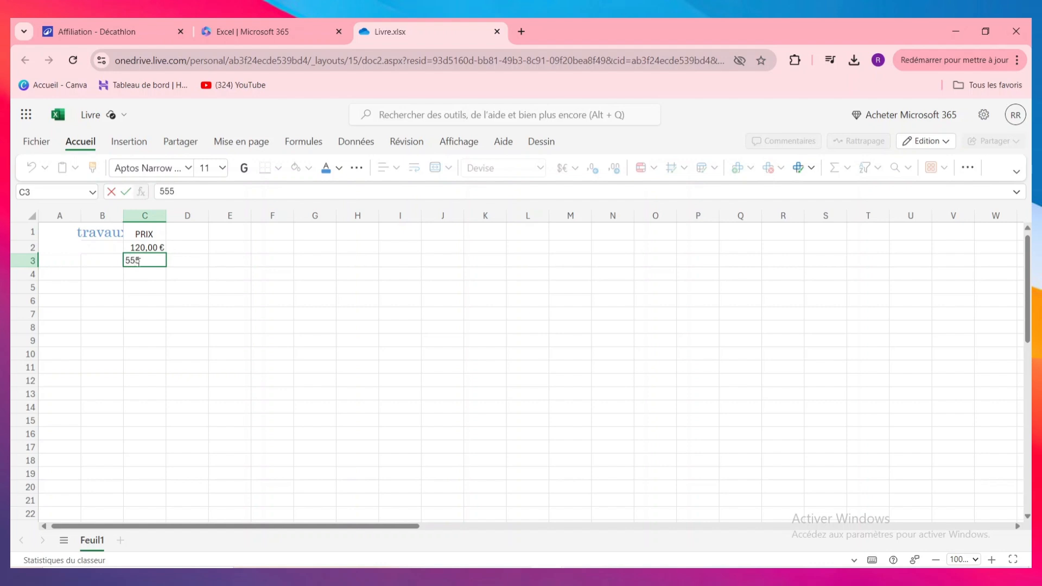
click(132, 278)
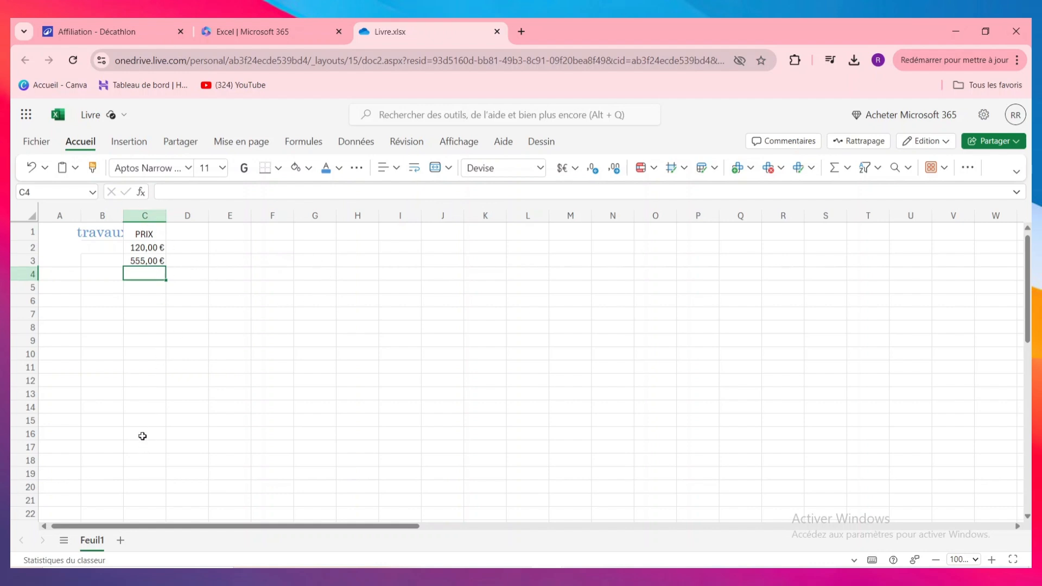
Step: Examine the available number formats, conditional formatting rules, cell styles and automatic calculation functions without applying any
scroll(142, 436, down, 3)
scroll(121, 418, up, 3)
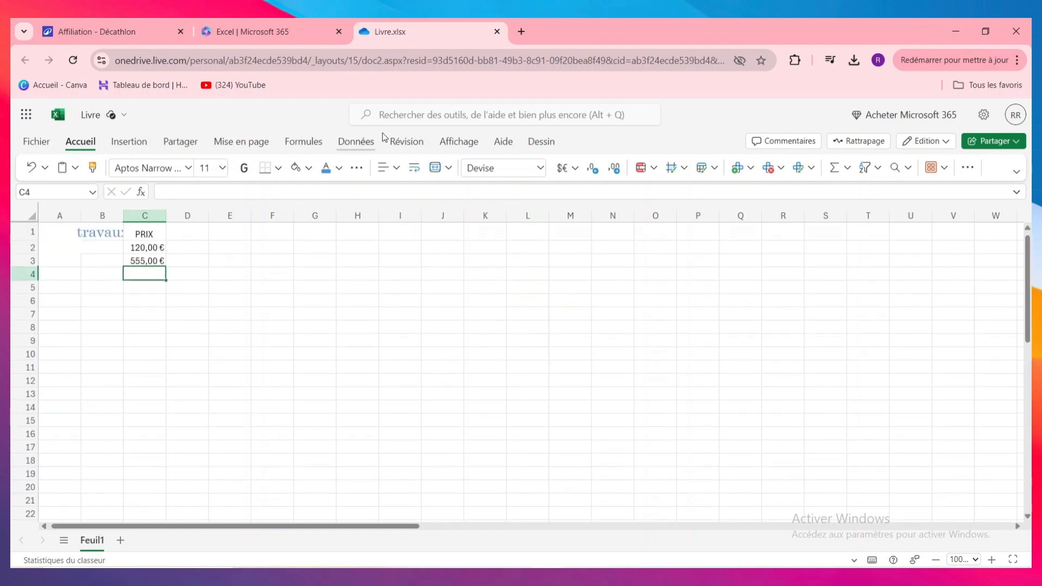
click(540, 171)
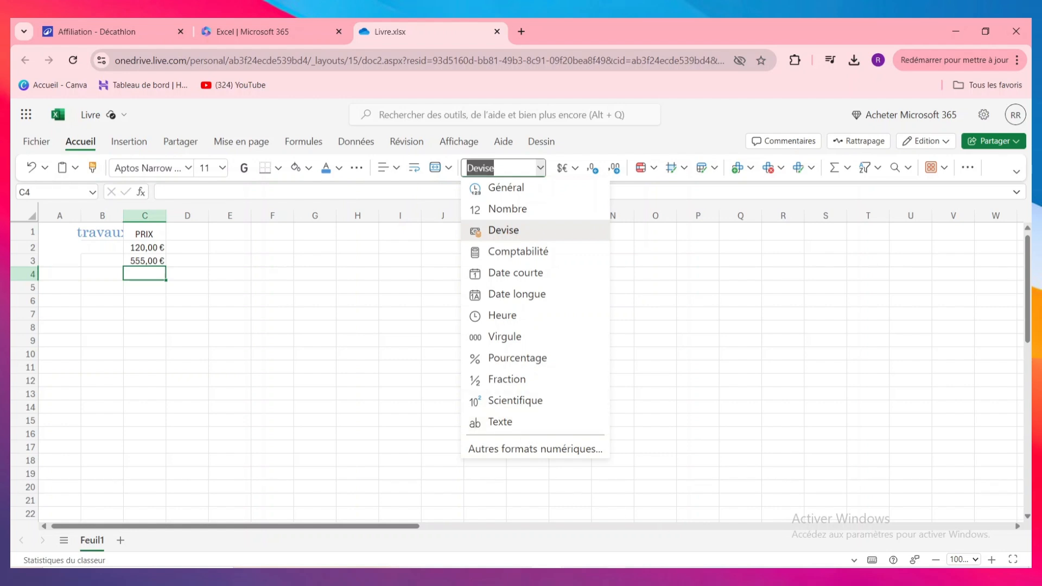
click(641, 167)
mouse_move(665, 214)
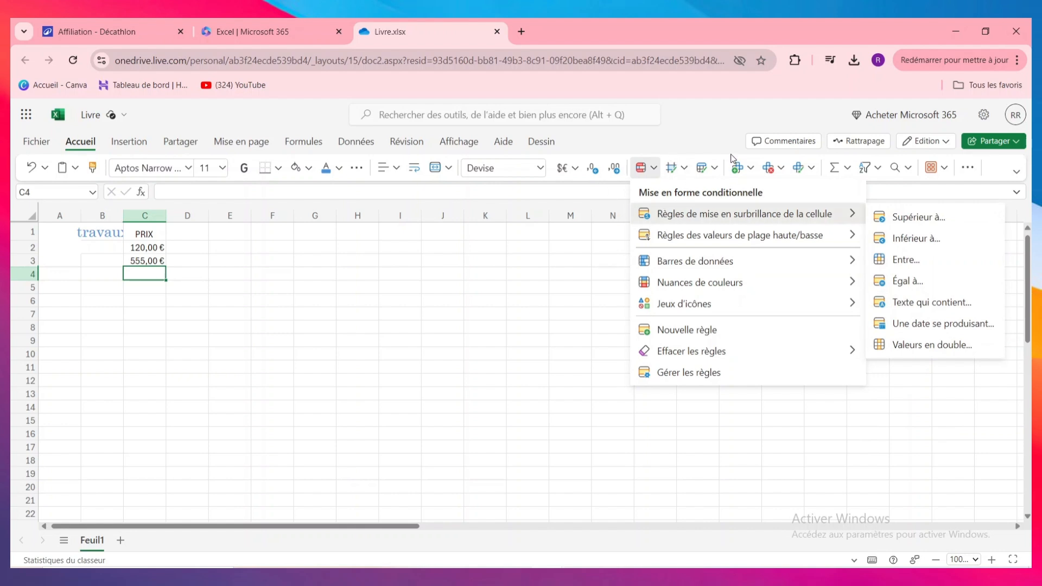
click(673, 169)
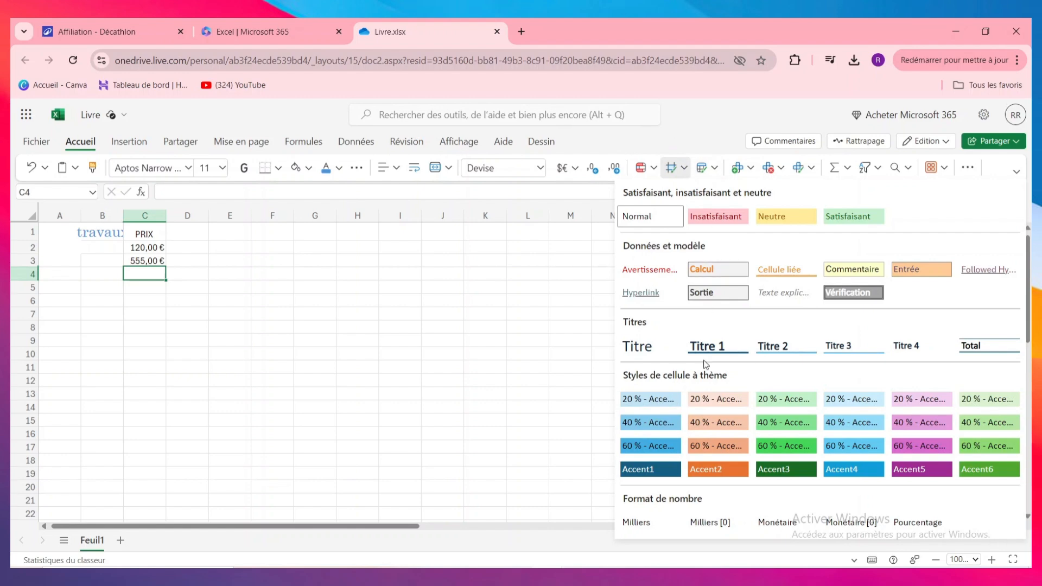
click(539, 278)
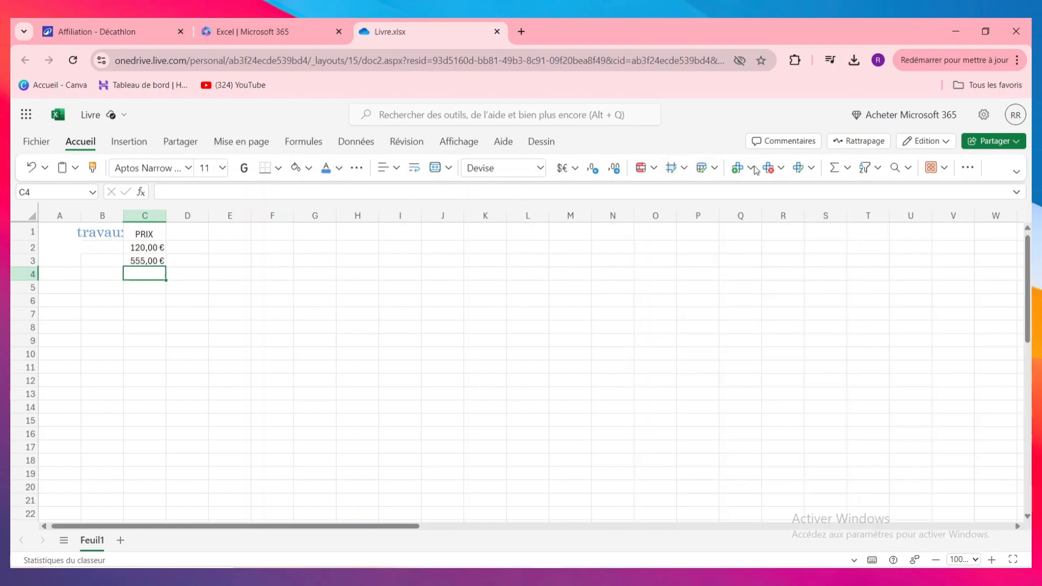
click(846, 173)
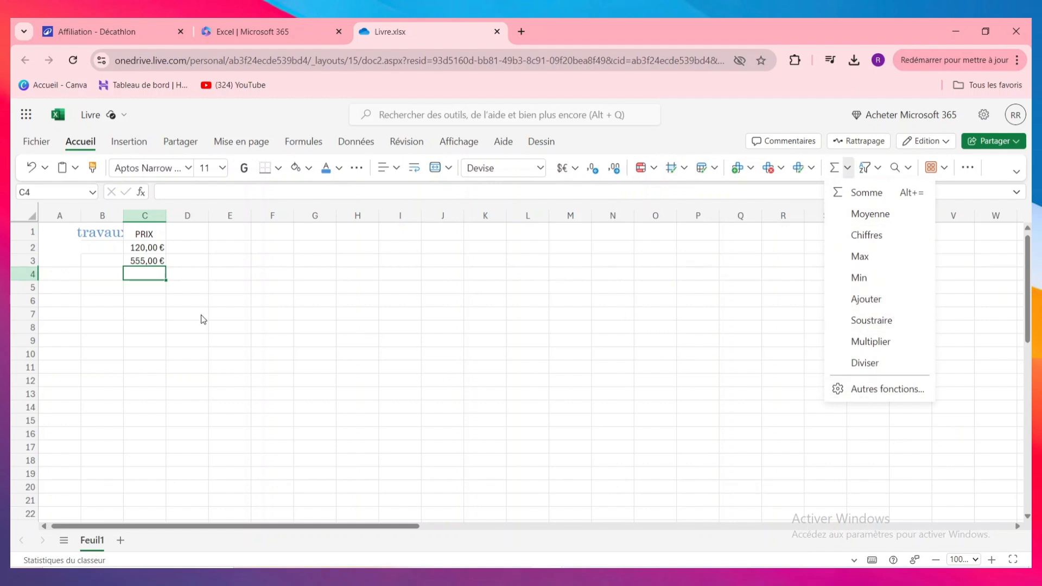
click(177, 273)
Step: Enter the header "CUMMUL" in cell D1, beside "PRIX"
click(182, 231)
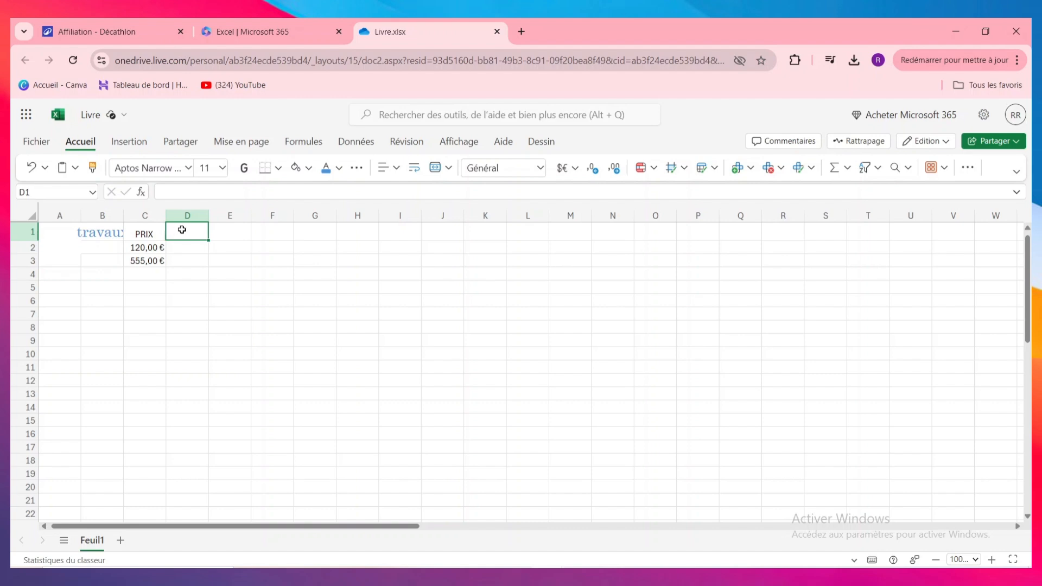
double_click(182, 229)
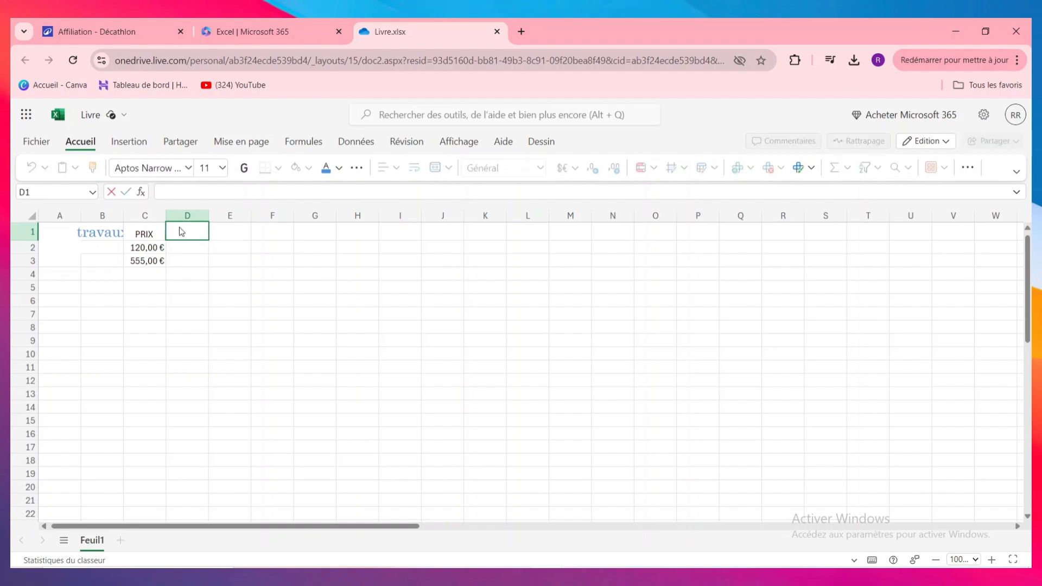
text(M)
text(SOMME)
key(BackSpace)
key(BackSpace)
key(BackSpace)
key(BackSpace)
key(BackSpace)
text(CUMMUL)
key(Return)
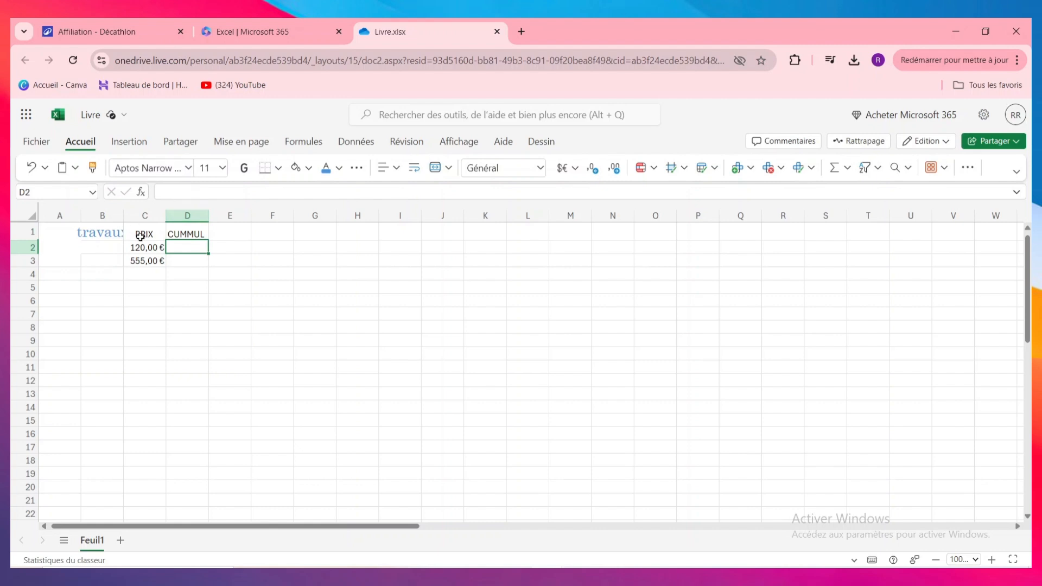
Step: Insert the Somme (sum) function into cells D2 to D21 under the "CUMMUL" header
drag(186, 248, 188, 491)
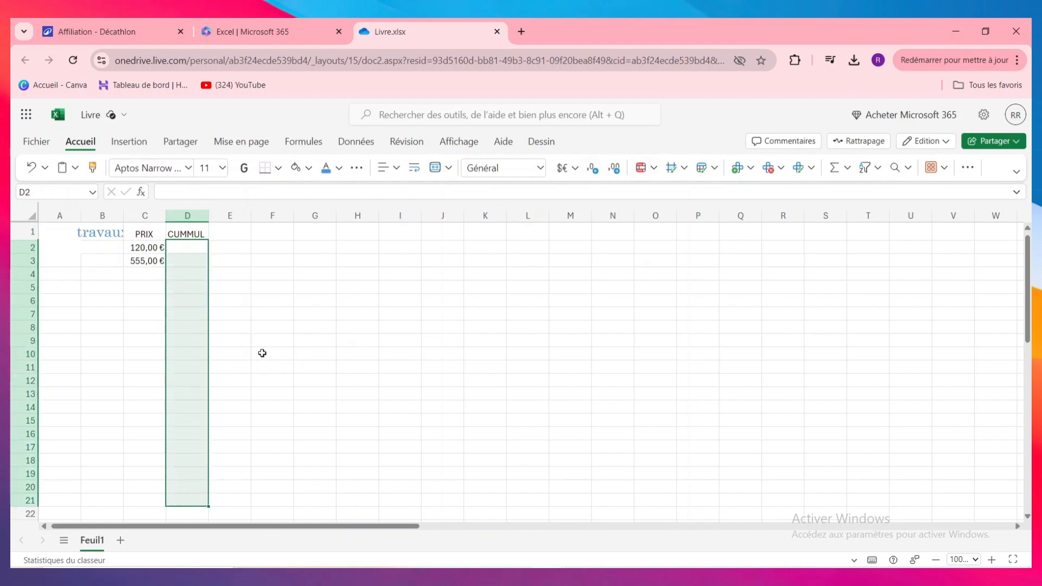
click(848, 169)
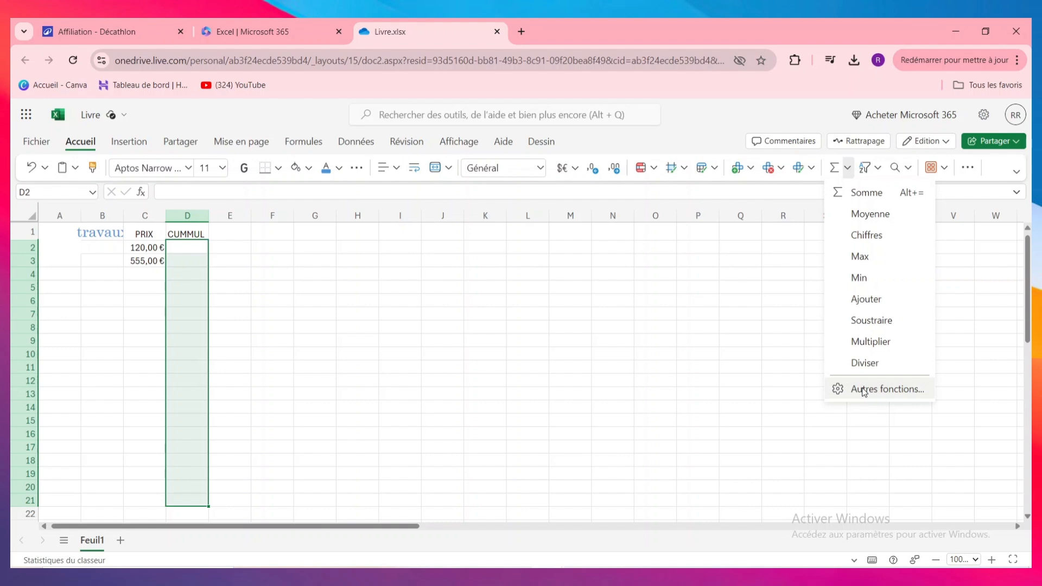
click(869, 196)
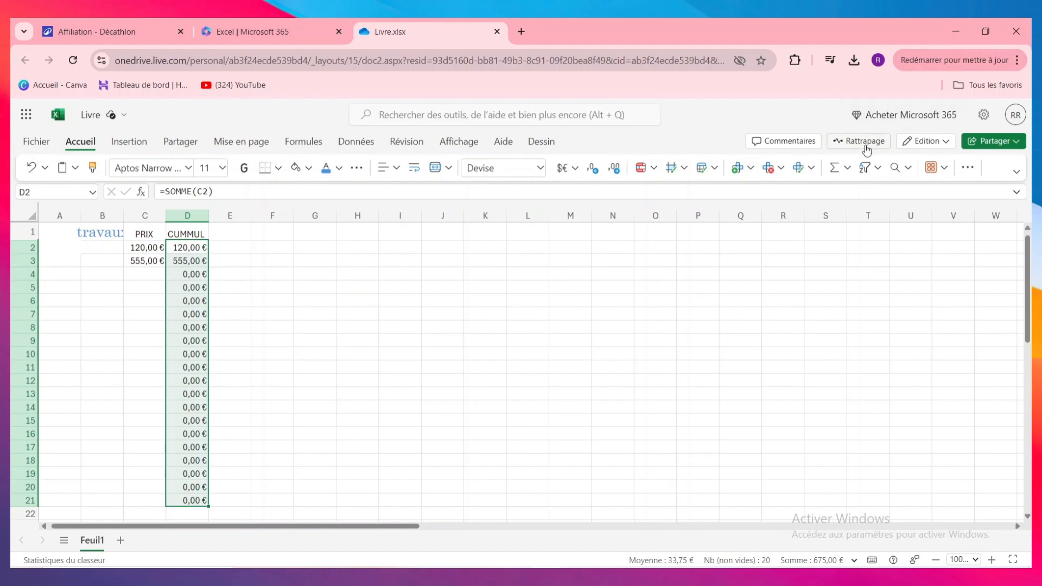
Step: Search the function library for "CUM" and insert the CUMUL.INTER function without arguments in cell D2
click(847, 168)
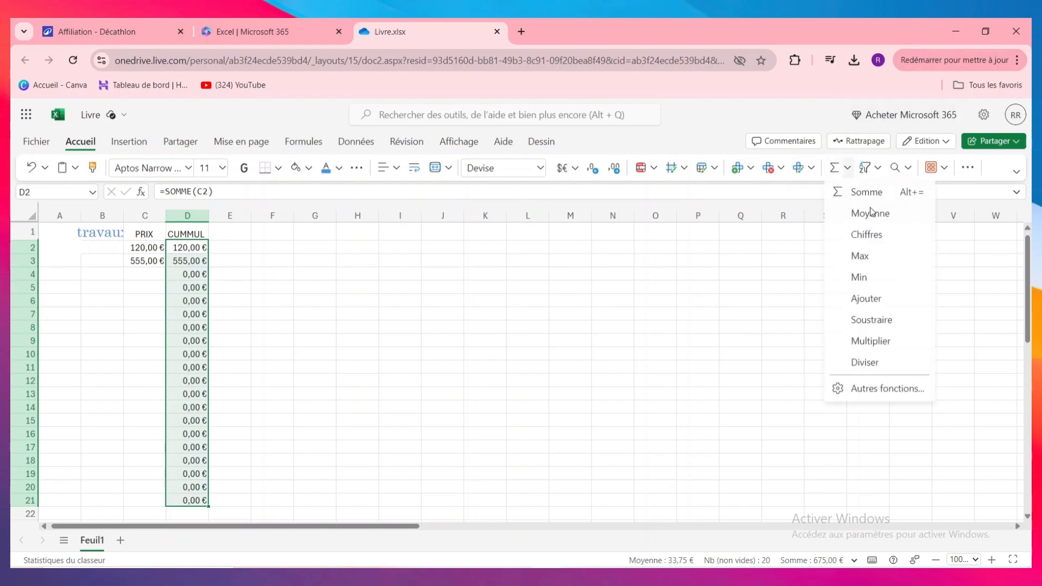
click(873, 389)
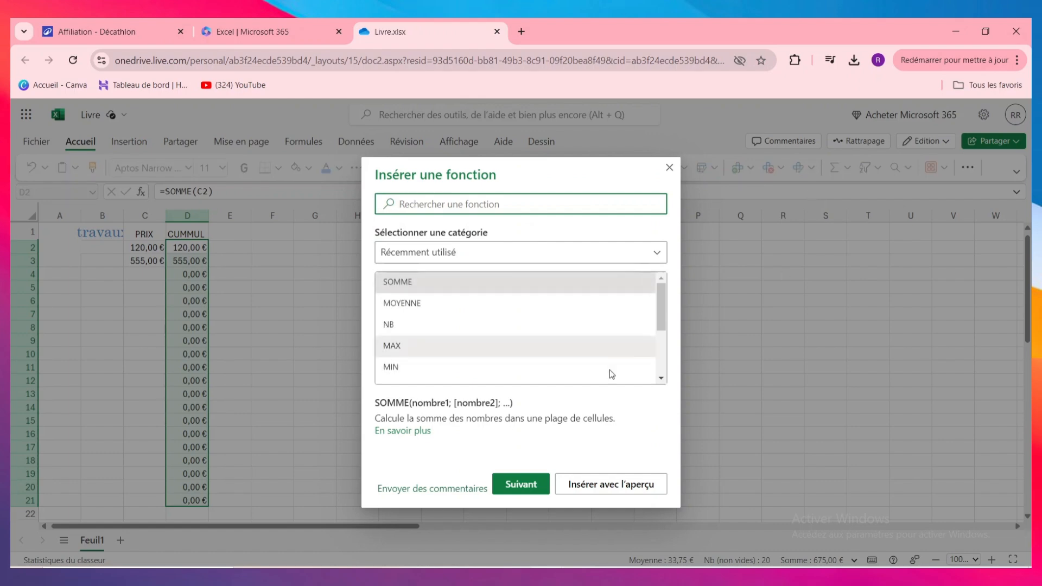
scroll(574, 348, down, 3)
scroll(558, 353, up, 3)
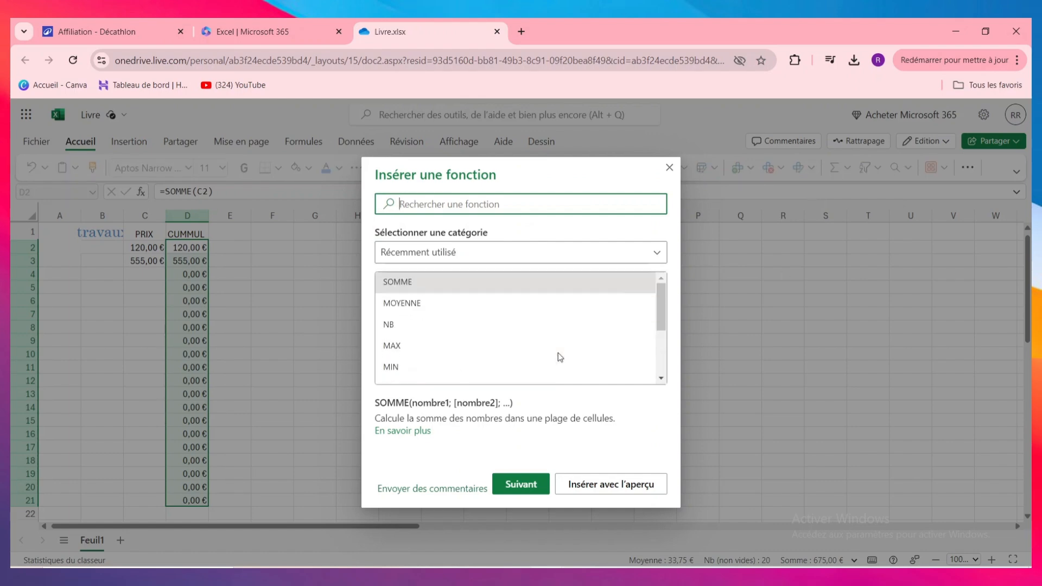
text(CUMM)
key(BackSpace)
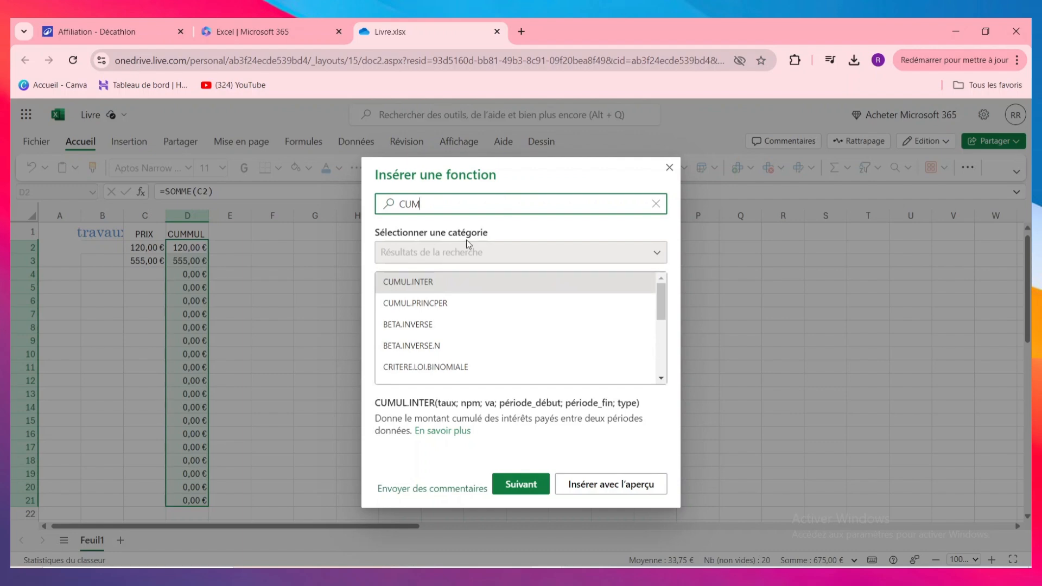
click(439, 285)
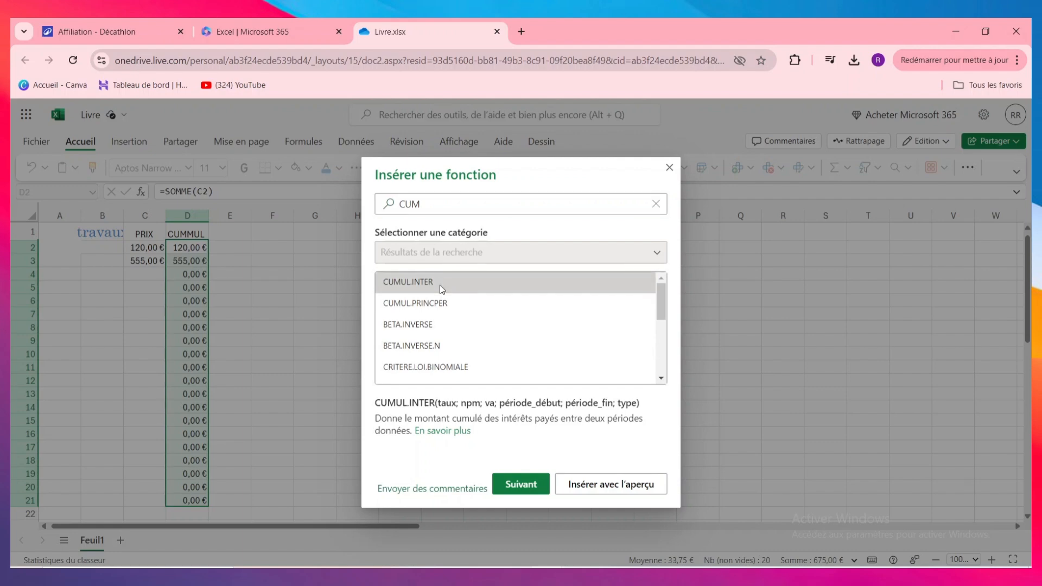
double_click(441, 285)
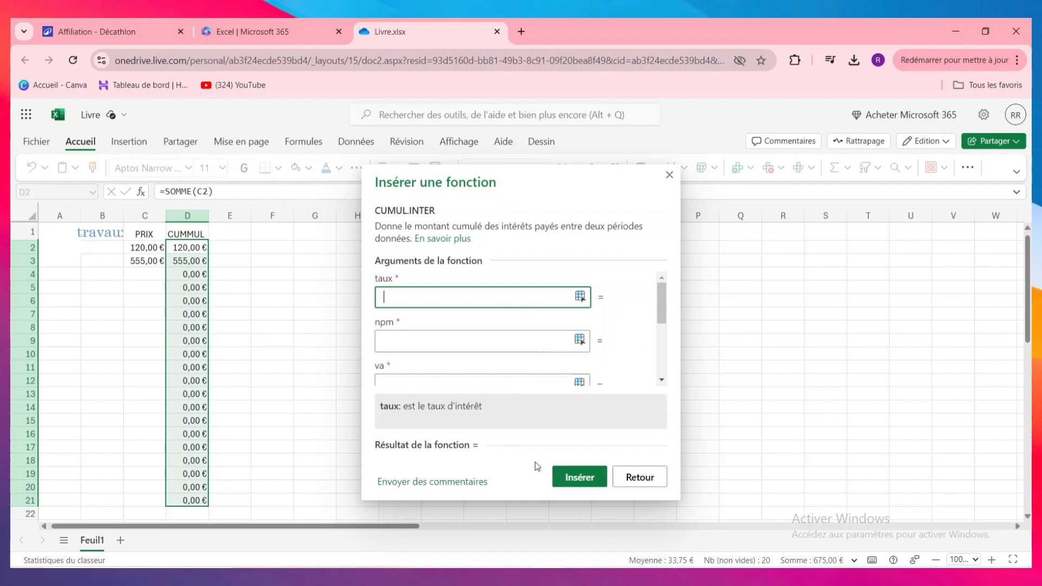
click(573, 478)
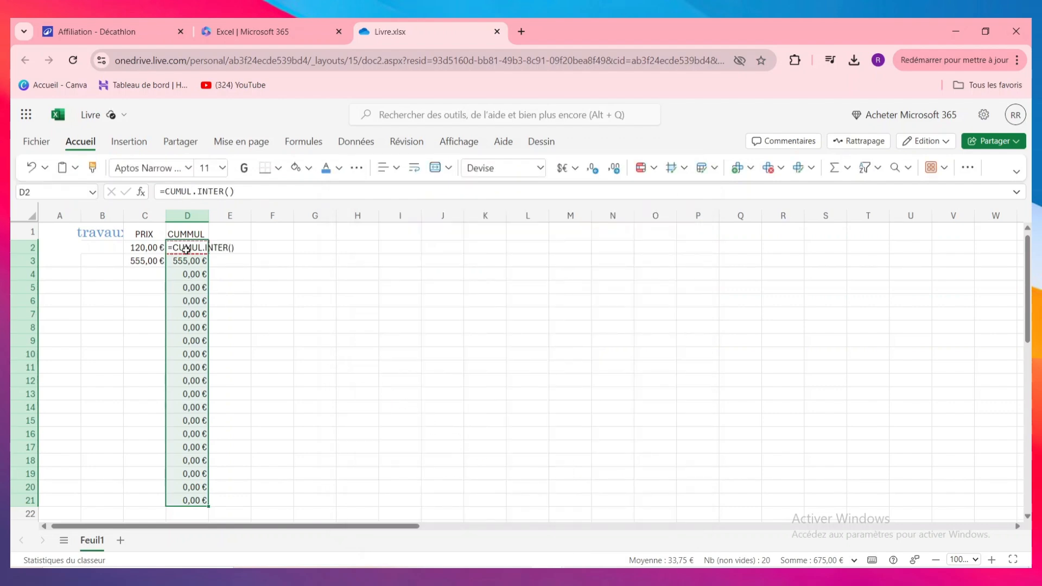
click(211, 256)
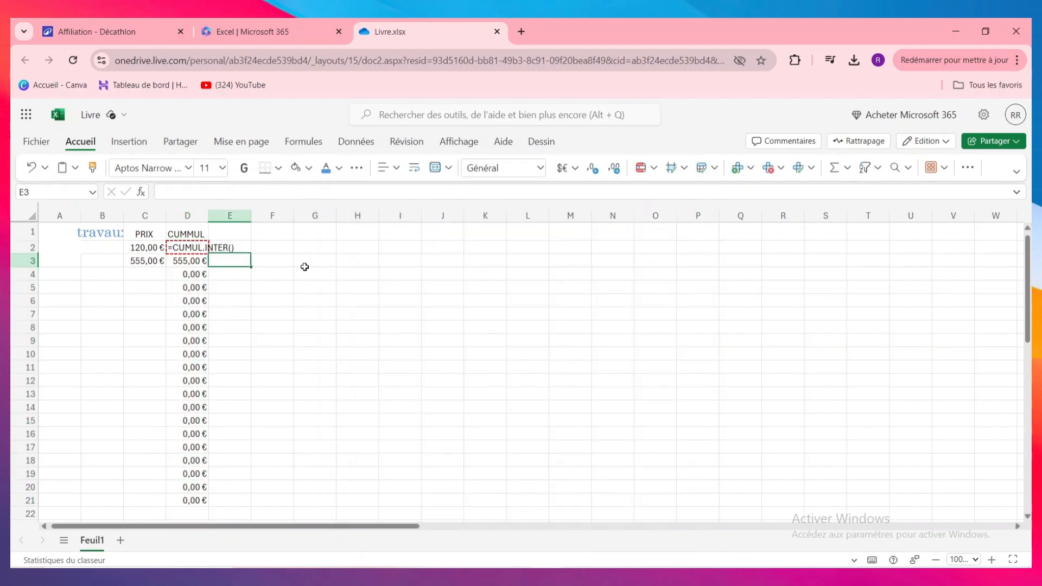
Step: Examine the sort and filter options and the insertion, sharing, page layout, formula, data, review and display commands without applying any
click(864, 167)
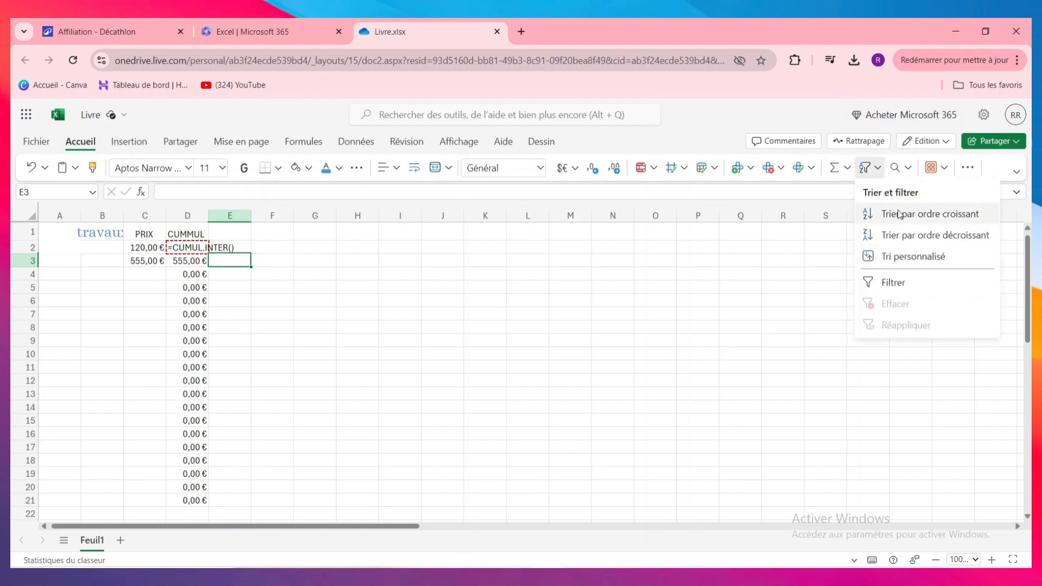
click(133, 141)
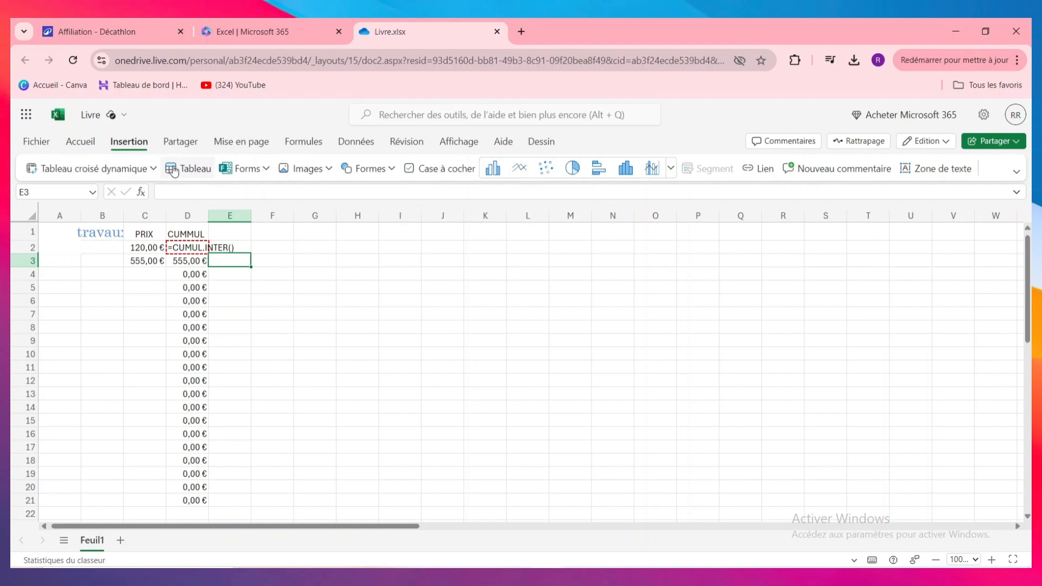
click(267, 169)
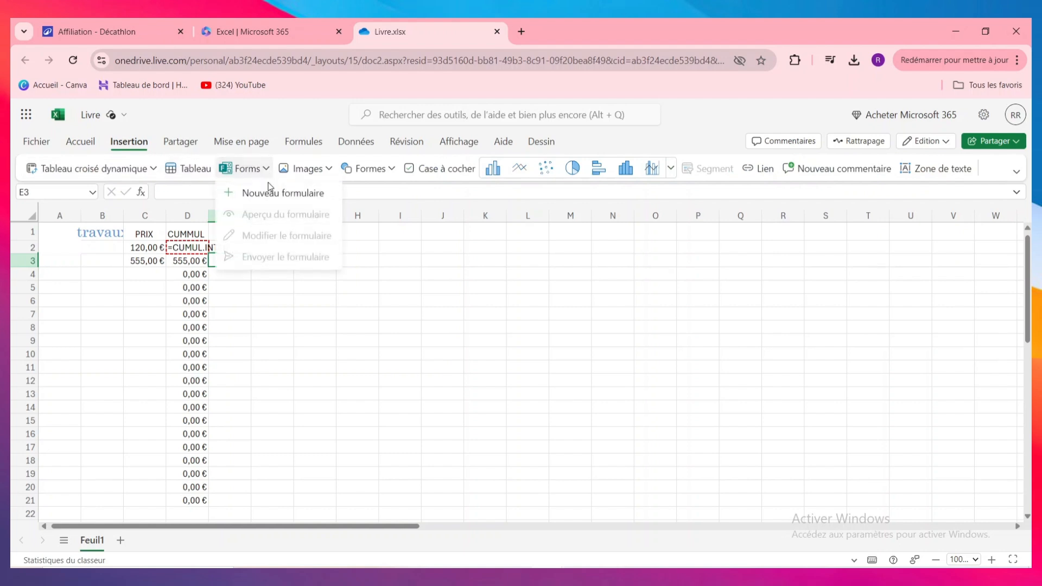
click(330, 170)
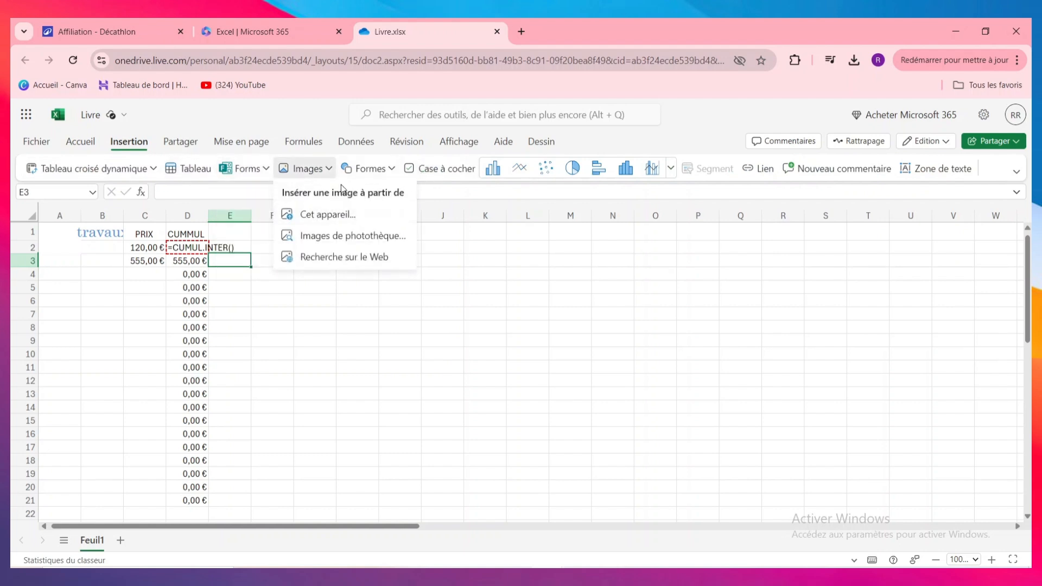
click(189, 142)
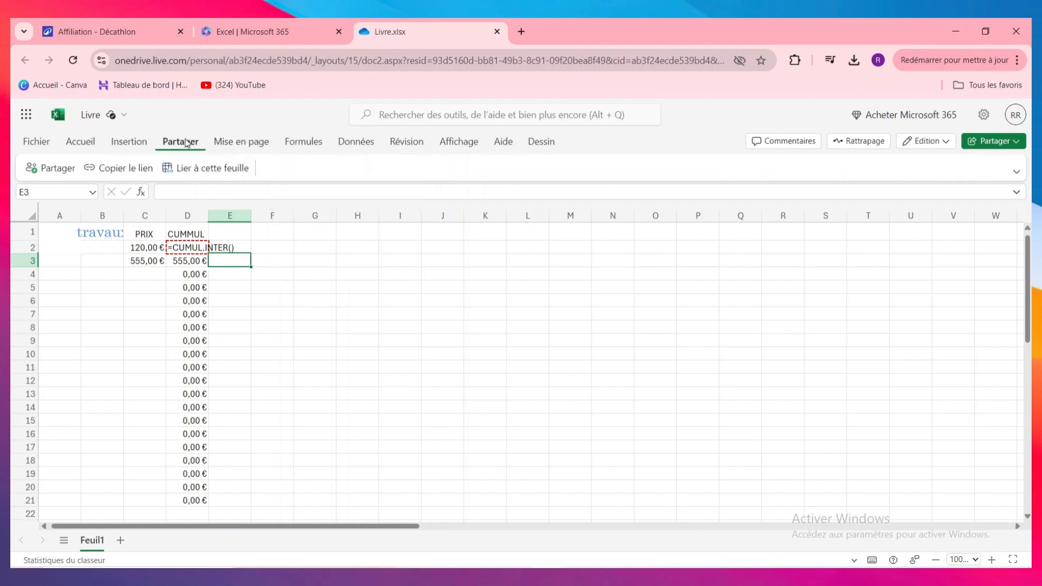
click(233, 139)
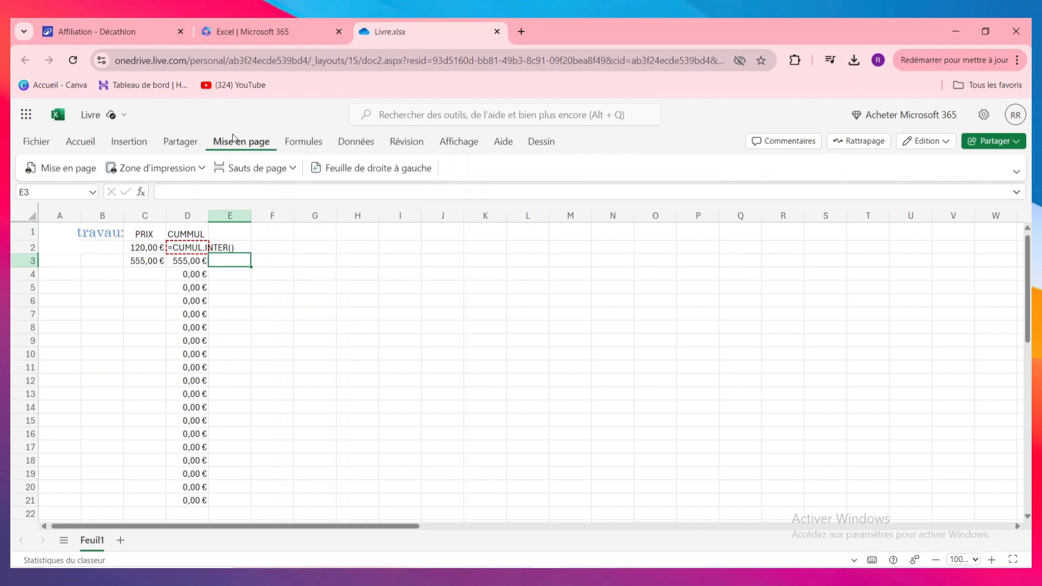
click(314, 142)
click(408, 144)
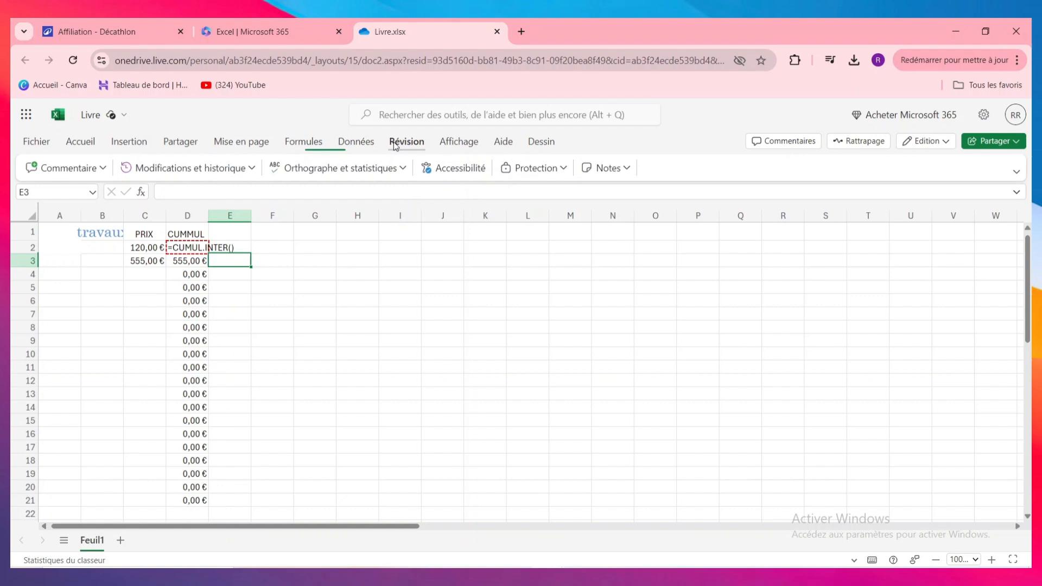
click(358, 144)
click(473, 145)
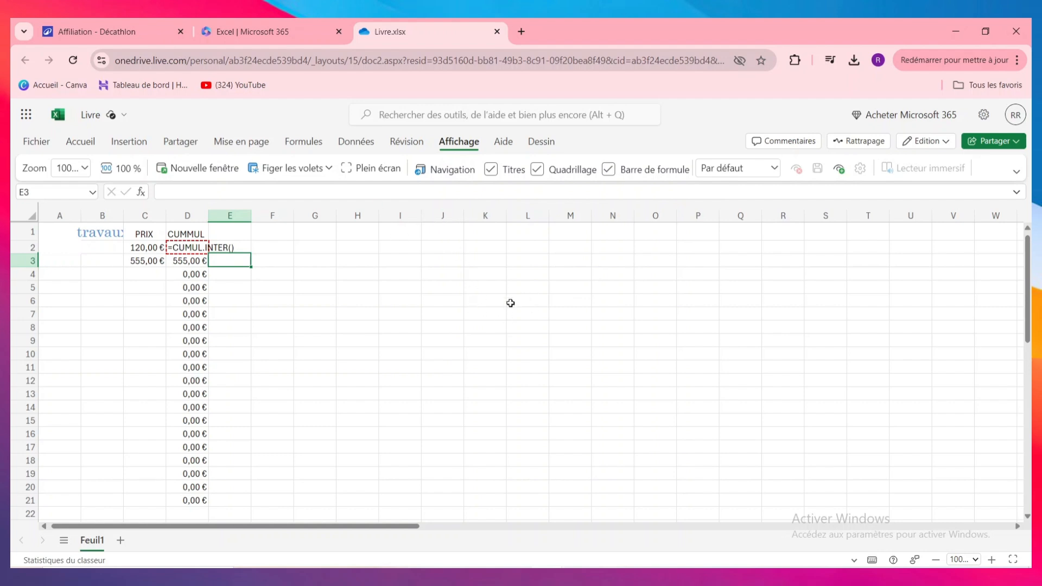
scroll(510, 302, down, 8)
scroll(510, 306, up, 4)
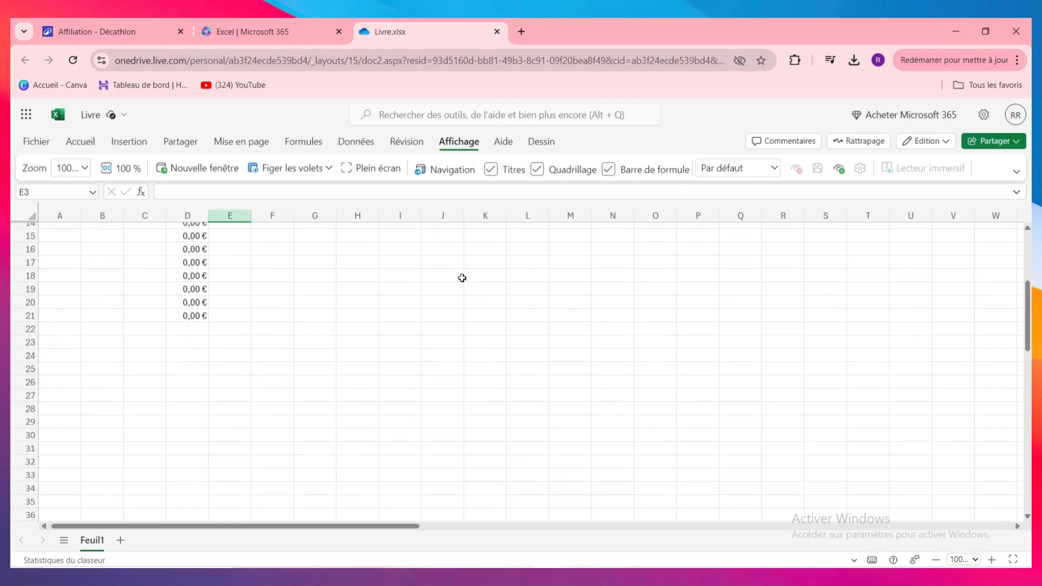